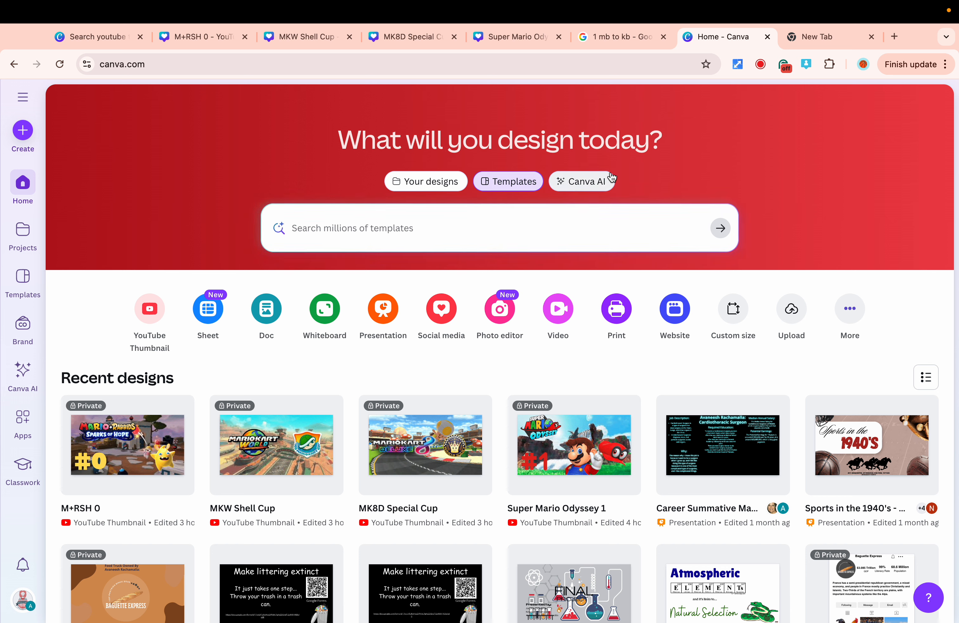
Search the templates for Youtube Thumbnails and create a blank YouTube Thumbnail design.
{"action": "left_click", "coordinate": [358, 228]}
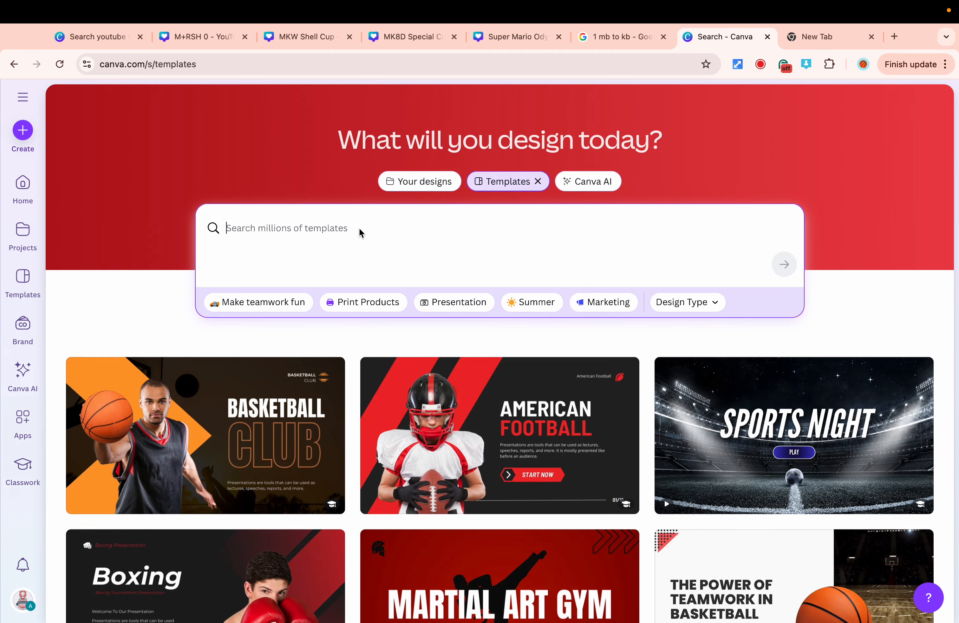
{"action": "type", "text": "Yout"}
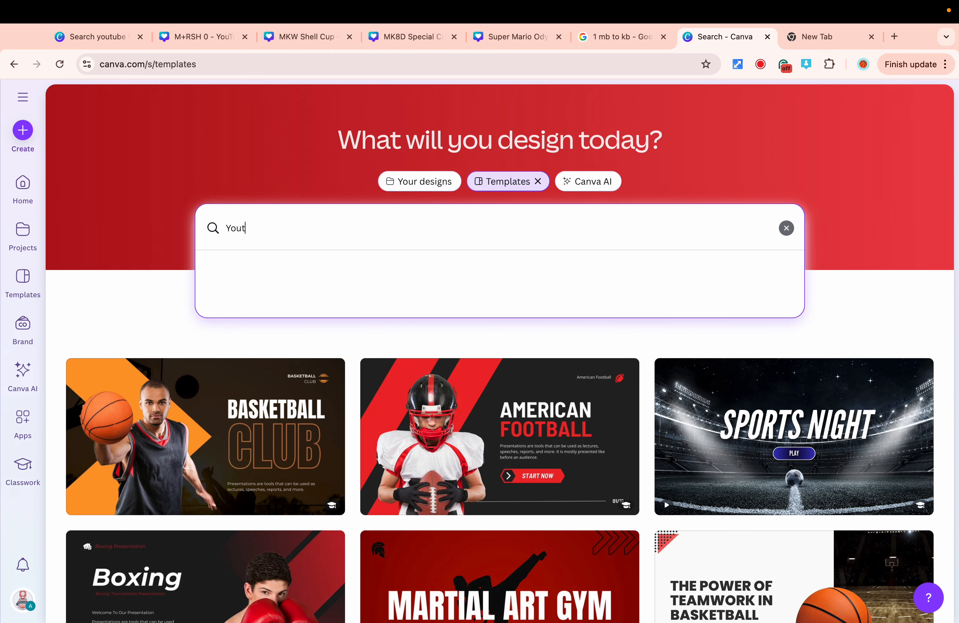
{"action": "type", "text": "ube Thumbnails"}
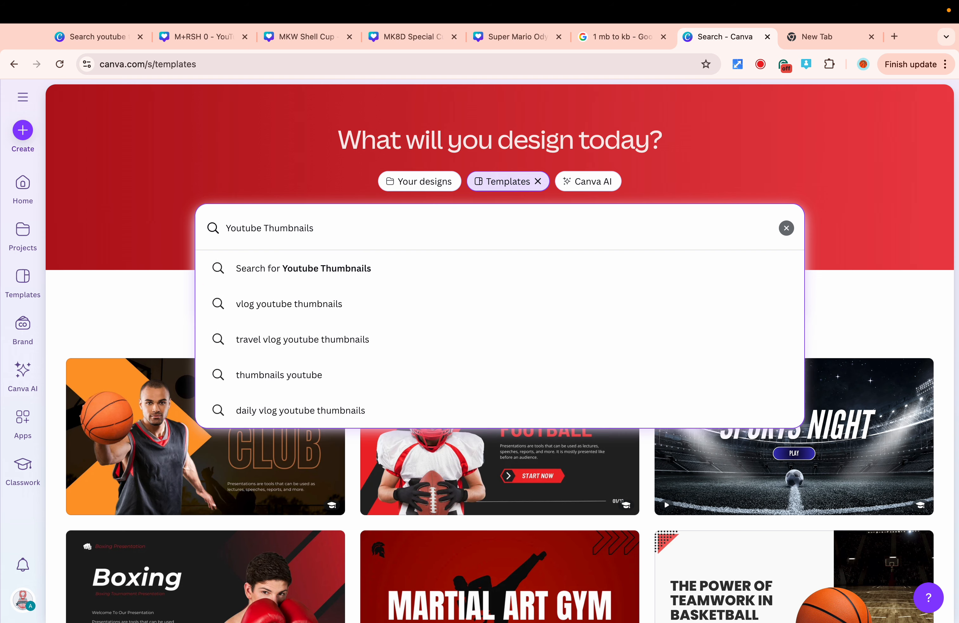
{"action": "key", "text": "Return"}
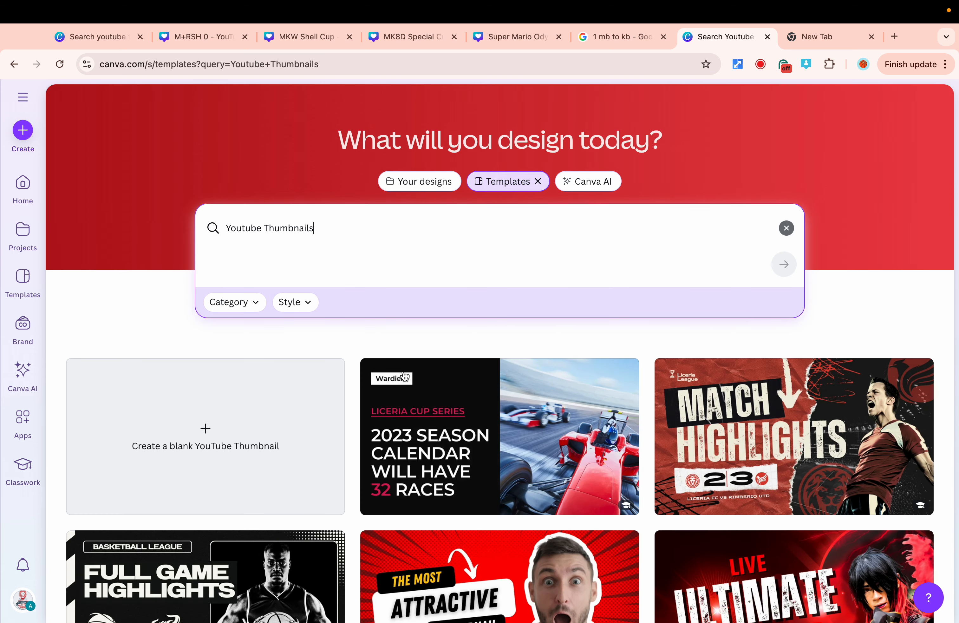
{"action": "scroll", "coordinate": [586, 404], "scroll_direction": "down", "scroll_amount": 5}
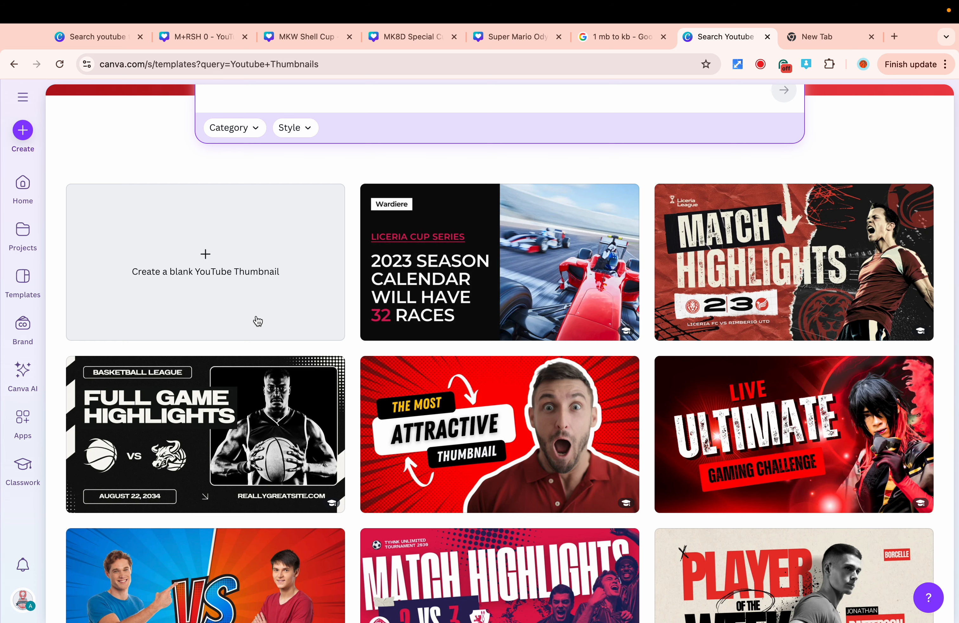
{"action": "left_click", "coordinate": [214, 265]}
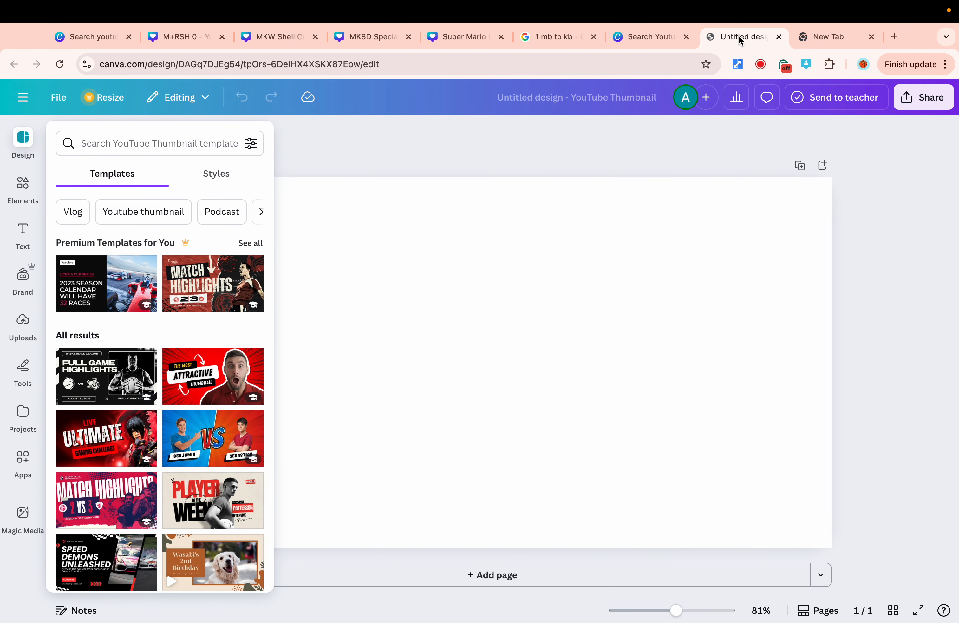
Rename the design as Video Example Thumbnail.
{"action": "left_click", "coordinate": [596, 99]}
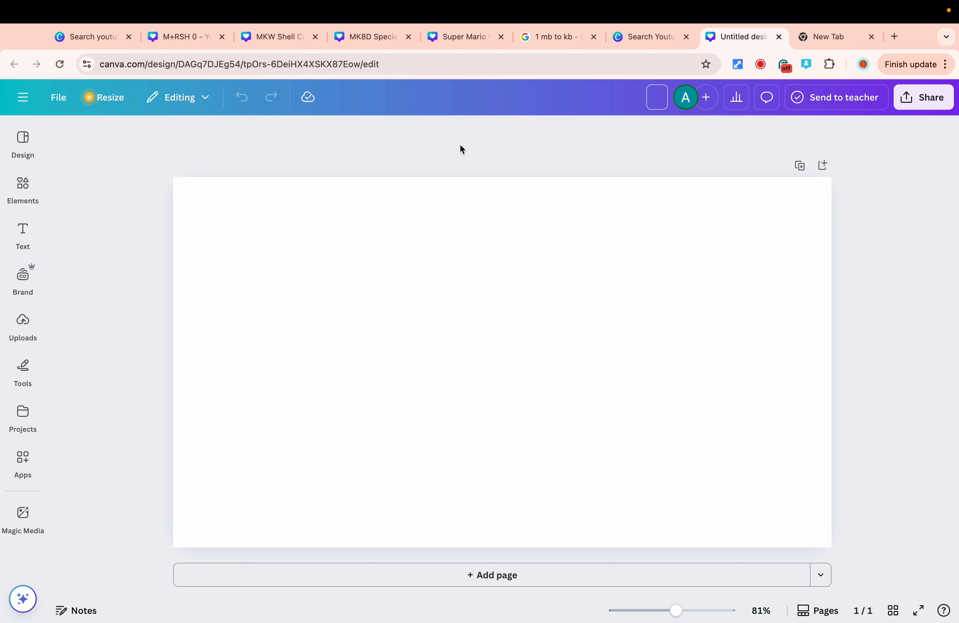
{"action": "type", "text": "Video Example T"}
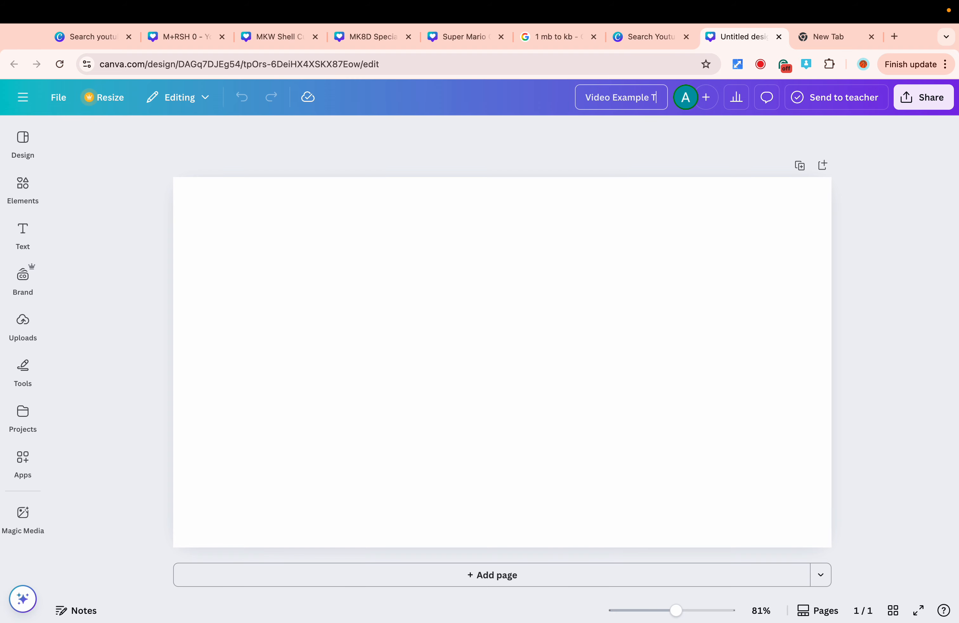
{"action": "type", "text": "humbnail"}
{"action": "left_click", "coordinate": [498, 150]}
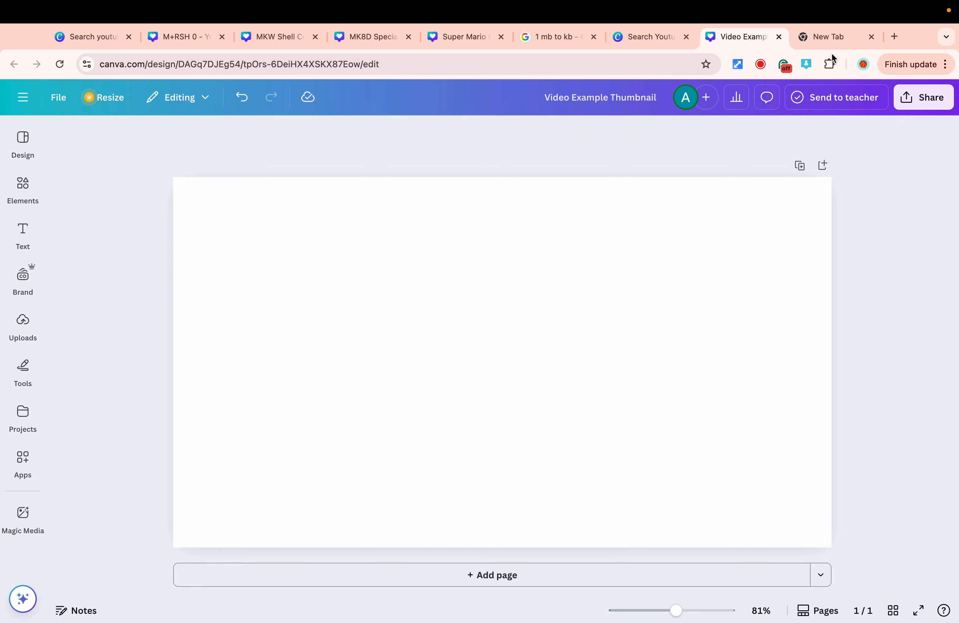
In a new browser tab, search Google Images for mario + rabbids kingdom battle battle field.
{"action": "left_click", "coordinate": [839, 37]}
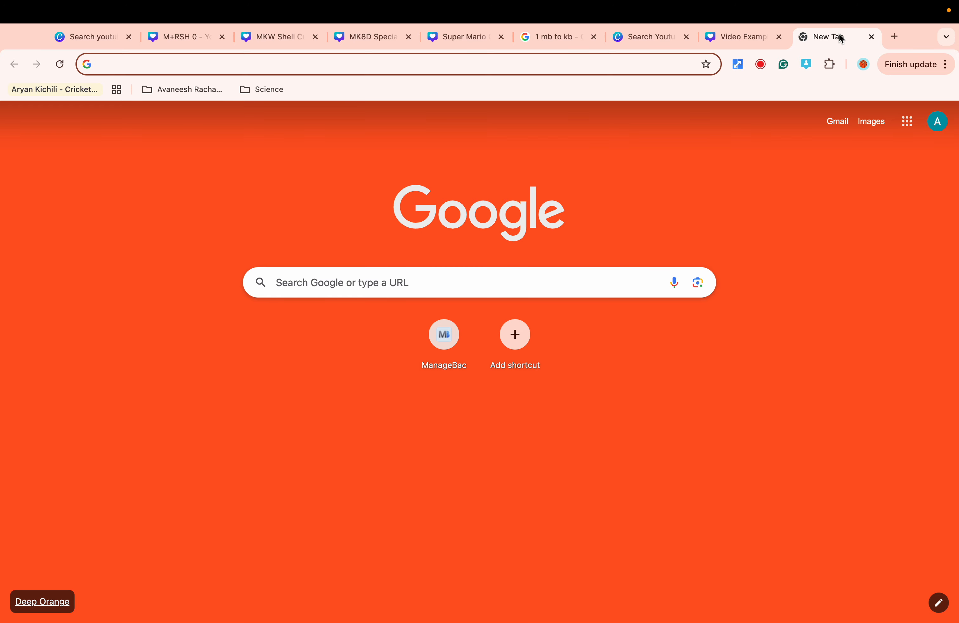
{"action": "type", "text": "mario"}
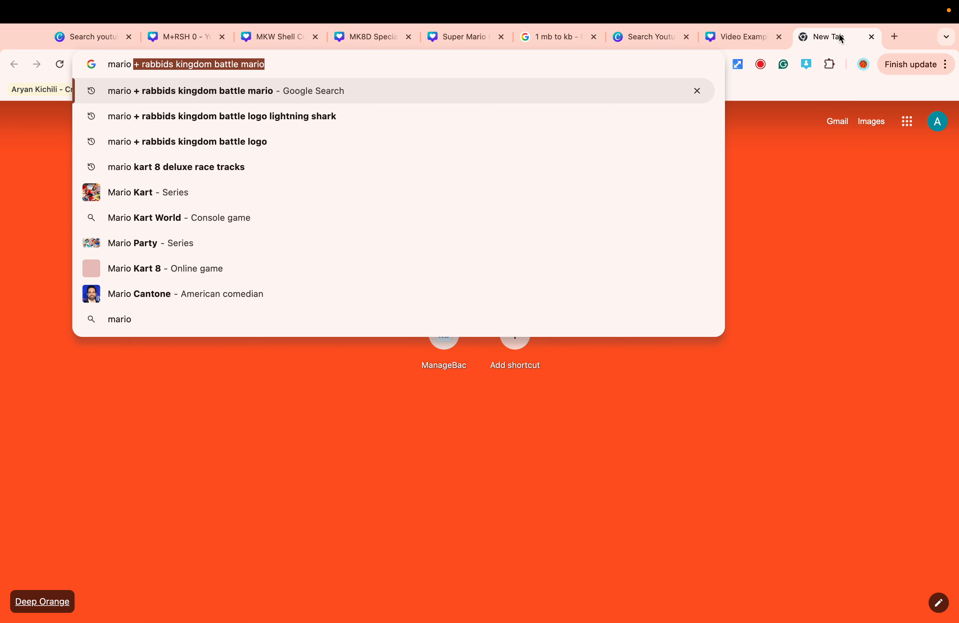
{"action": "type", "text": " + rabbids kingdom ba"}
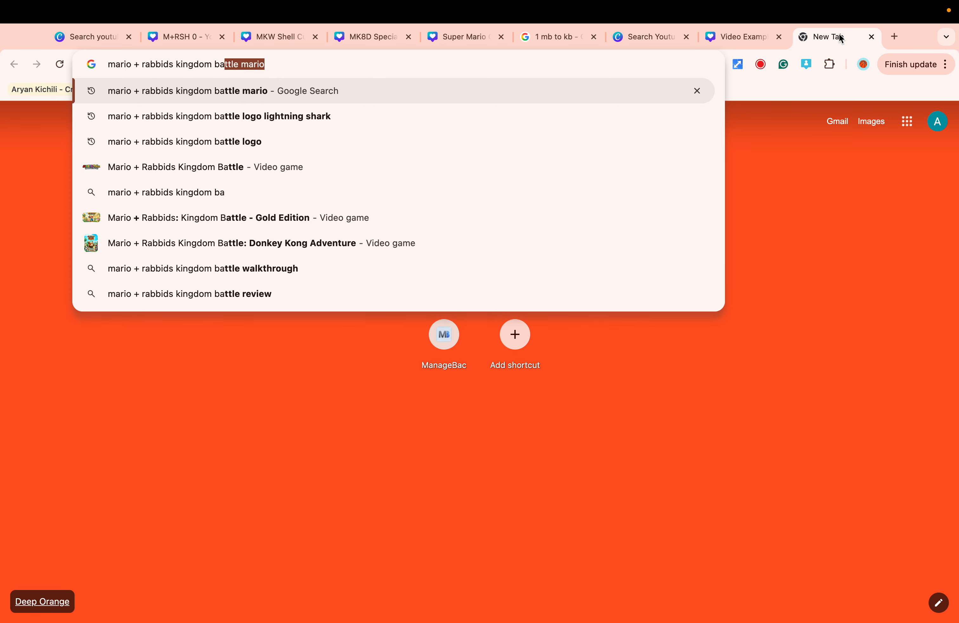
{"action": "type", "text": "ttle "}
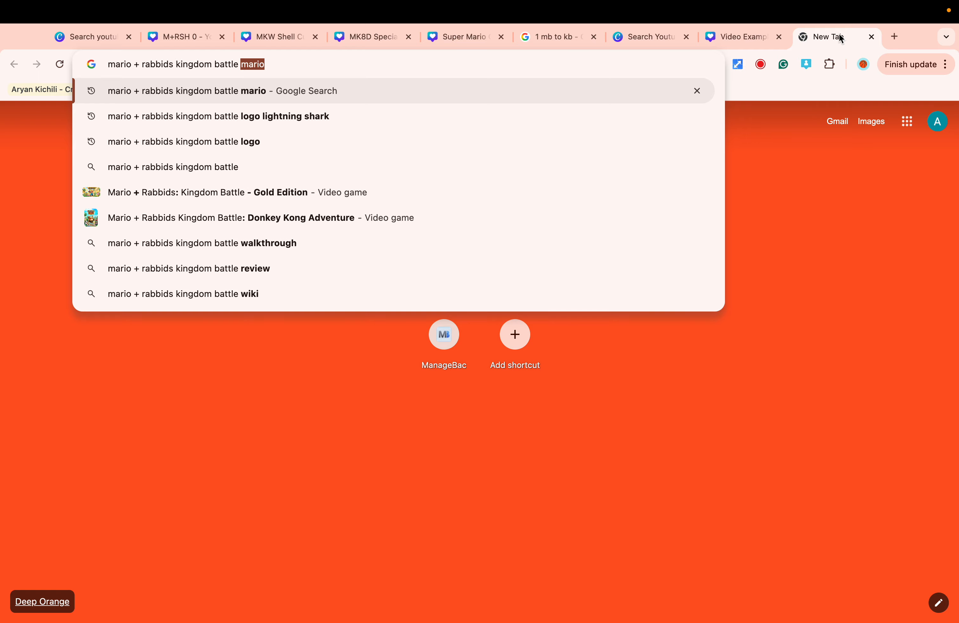
{"action": "type", "text": "batt"}
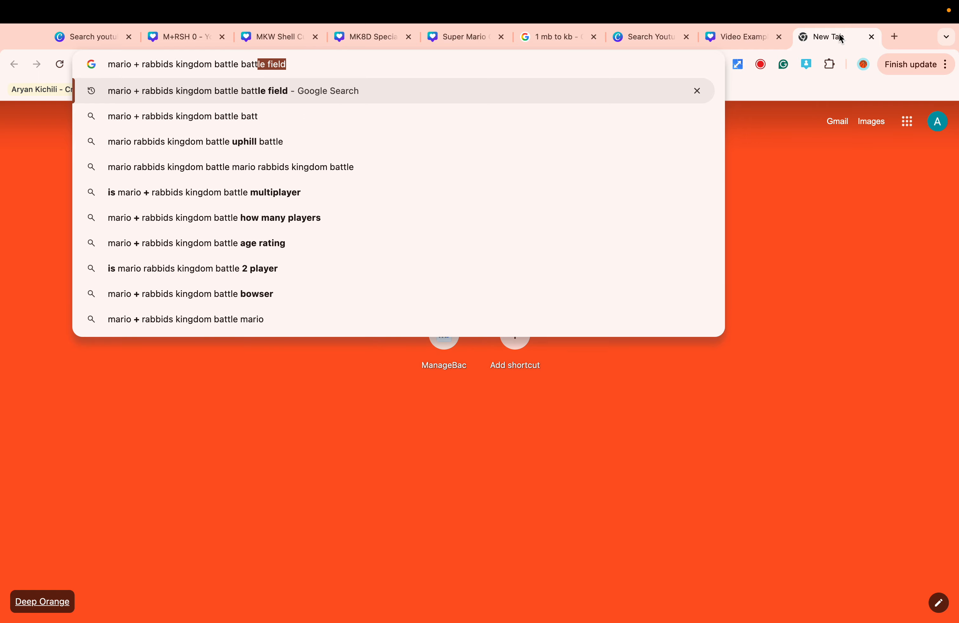
{"action": "key", "text": "Return"}
{"action": "left_click", "coordinate": [169, 150]}
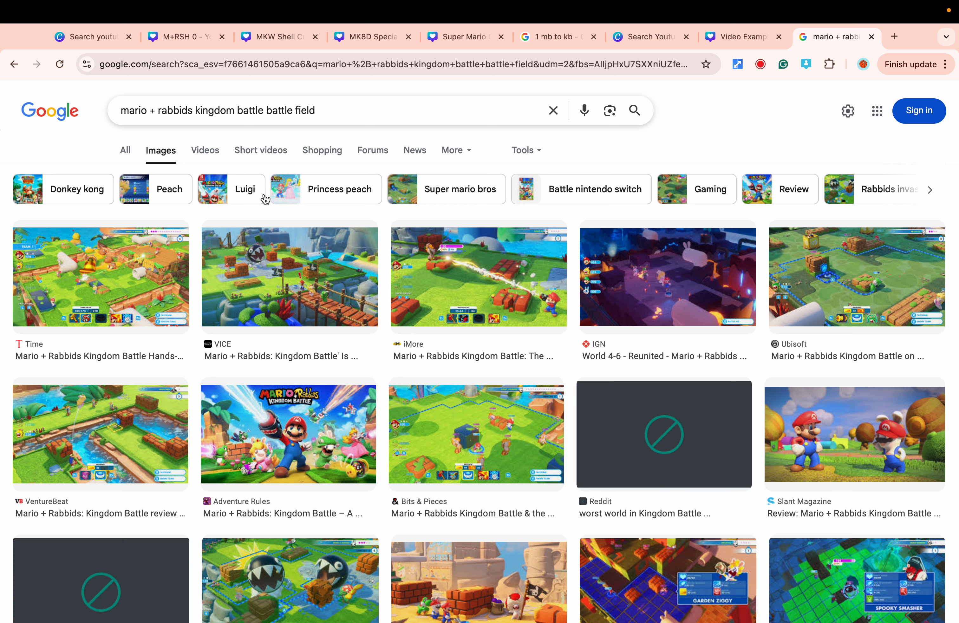
Copy the second battlefield image, paste it into the design and stretch it to fill the whole canvas.
{"action": "right_click", "coordinate": [285, 284]}
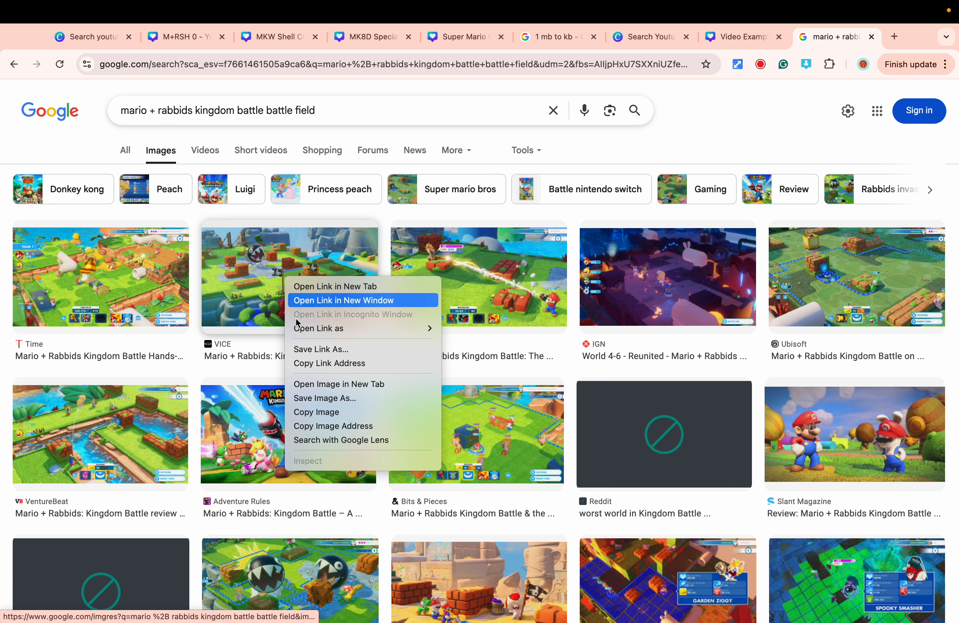
{"action": "left_click", "coordinate": [311, 410]}
{"action": "left_click", "coordinate": [746, 37]}
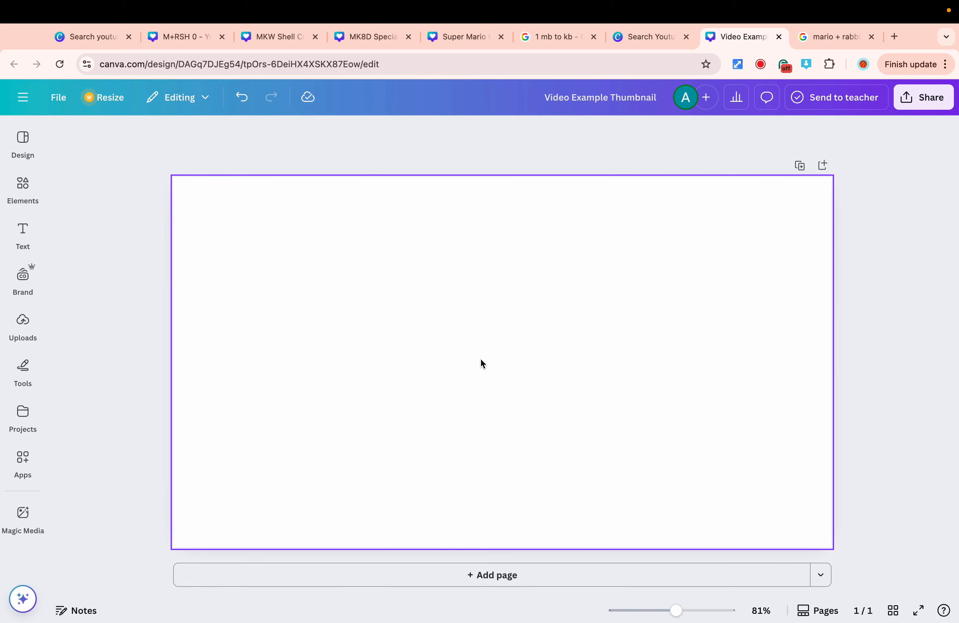
{"action": "key", "text": "ctrl+v"}
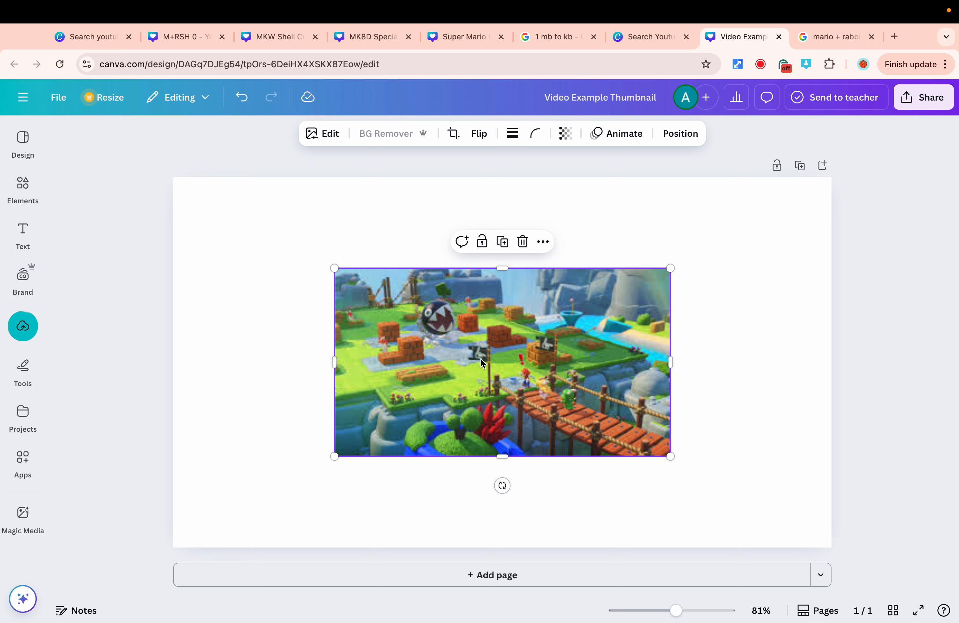
{"action": "left_click_drag", "start_coordinate": [371, 320], "coordinate": [211, 228]}
{"action": "left_click_drag", "start_coordinate": [510, 365], "coordinate": [832, 544]}
{"action": "left_click", "coordinate": [886, 410]}
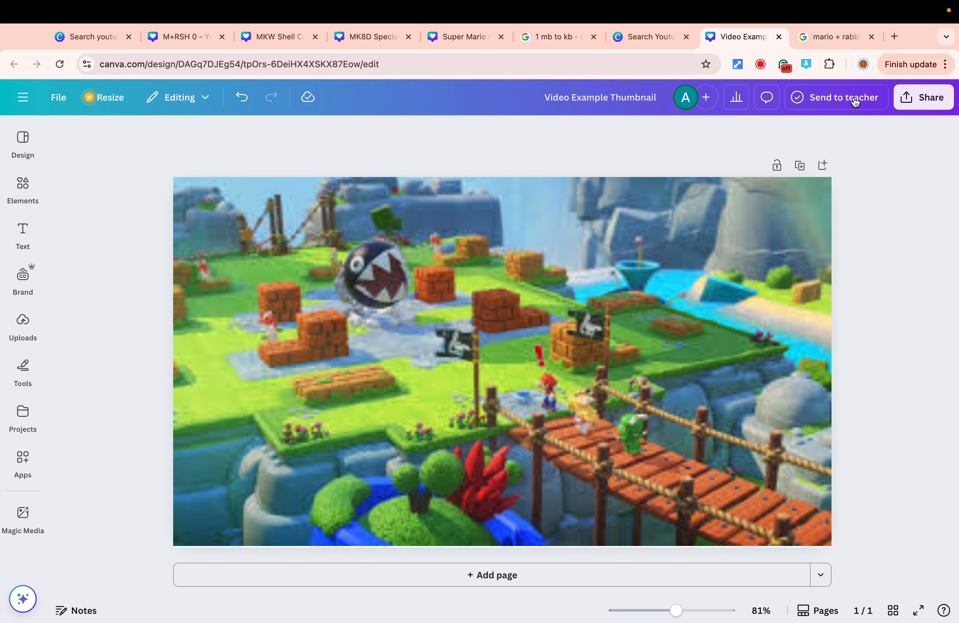
Search Google Images for mario + rabbids kingdom battle logo and copy the first logo image.
{"action": "left_click", "coordinate": [827, 41]}
{"action": "left_click_drag", "start_coordinate": [359, 117], "coordinate": [270, 110]}
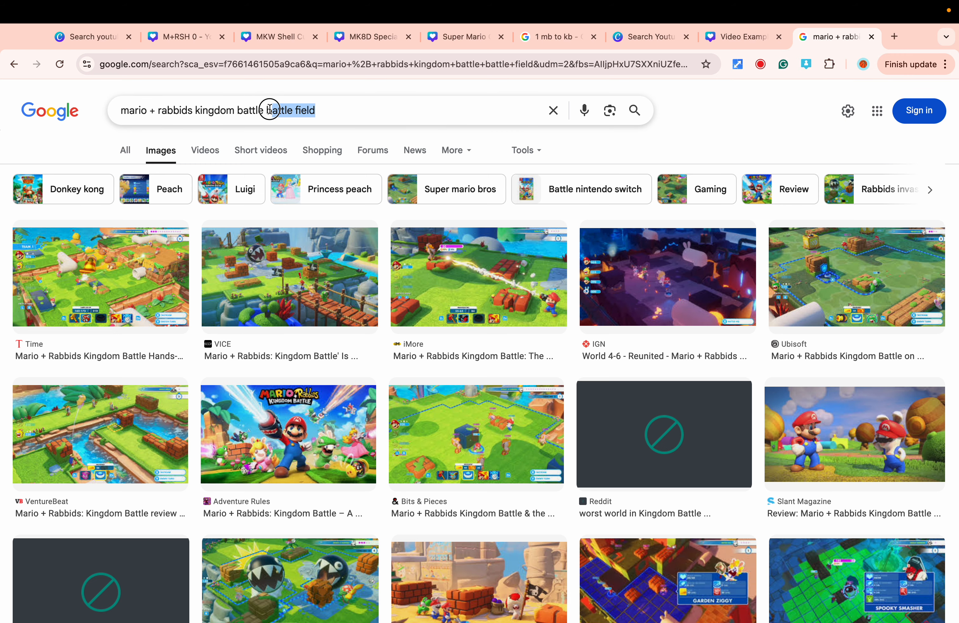
{"action": "key", "text": "BackSpace"}
{"action": "type", "text": "logo"}
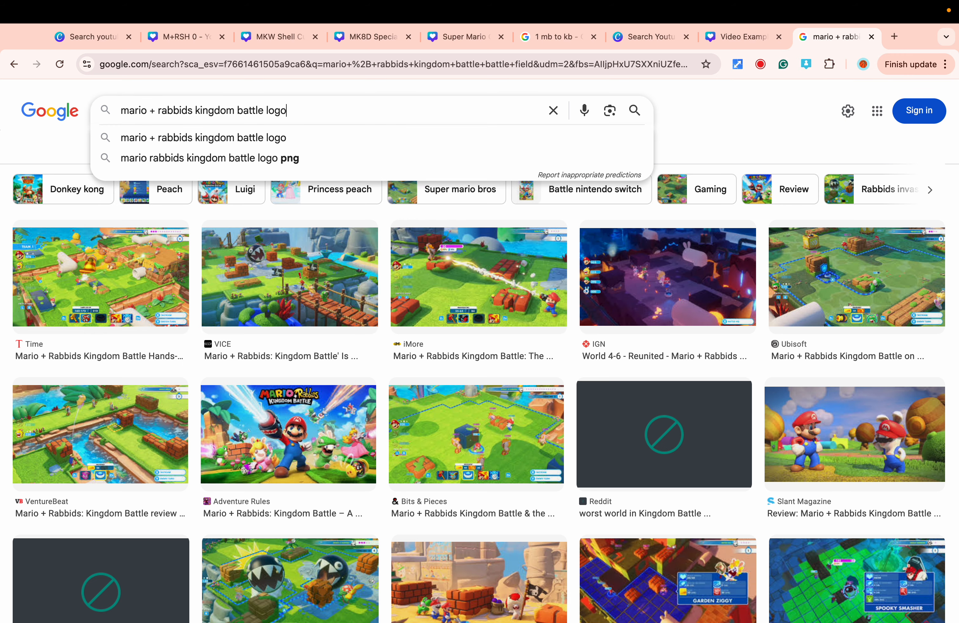
{"action": "key", "text": "Return"}
{"action": "right_click", "coordinate": [181, 242]}
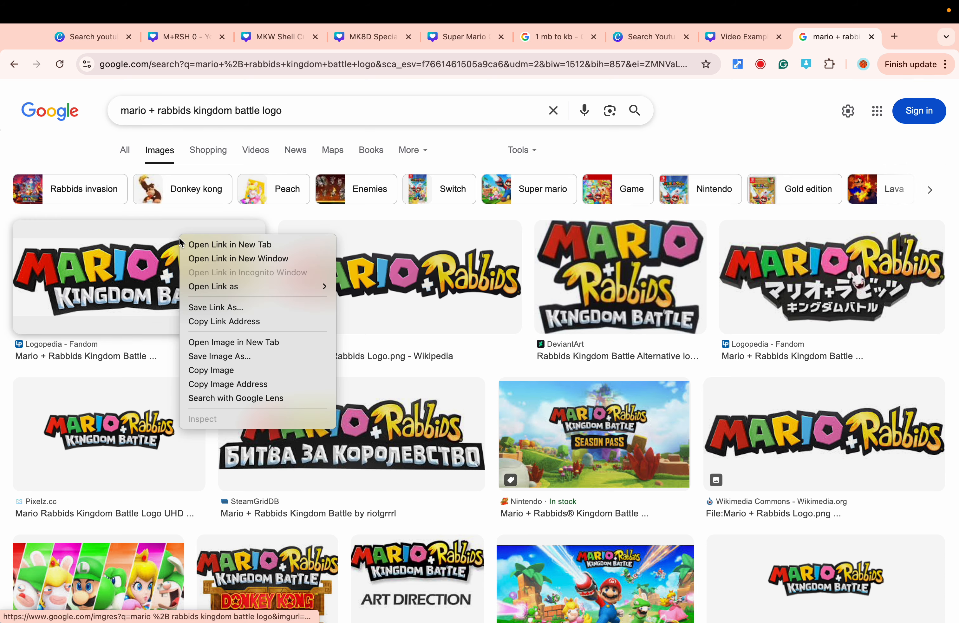
{"action": "left_click", "coordinate": [227, 370]}
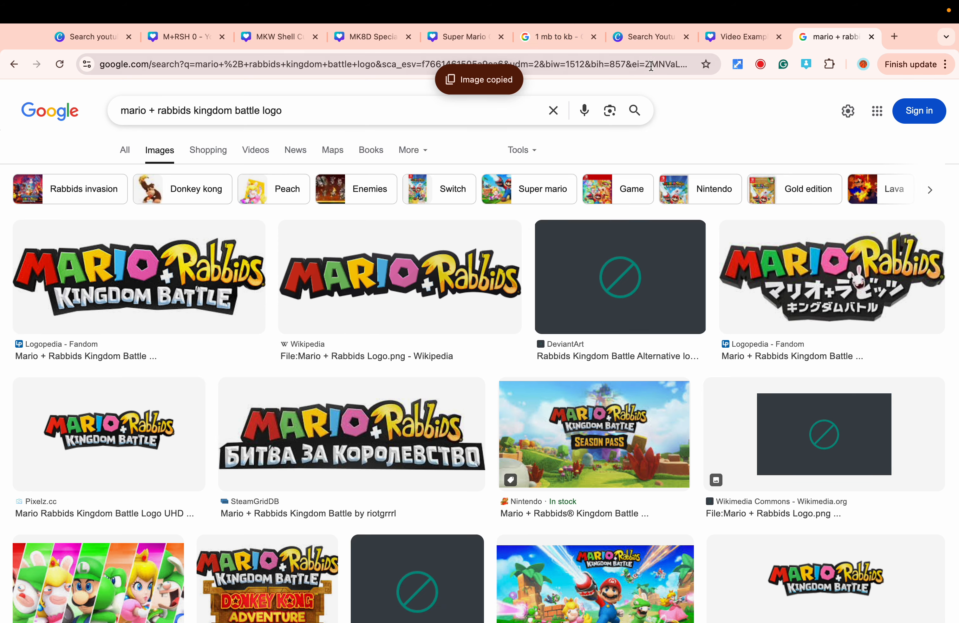
Paste the logo into the design and remove its background with BG Remover.
{"action": "left_click", "coordinate": [734, 39]}
{"action": "key", "text": "ctrl+v"}
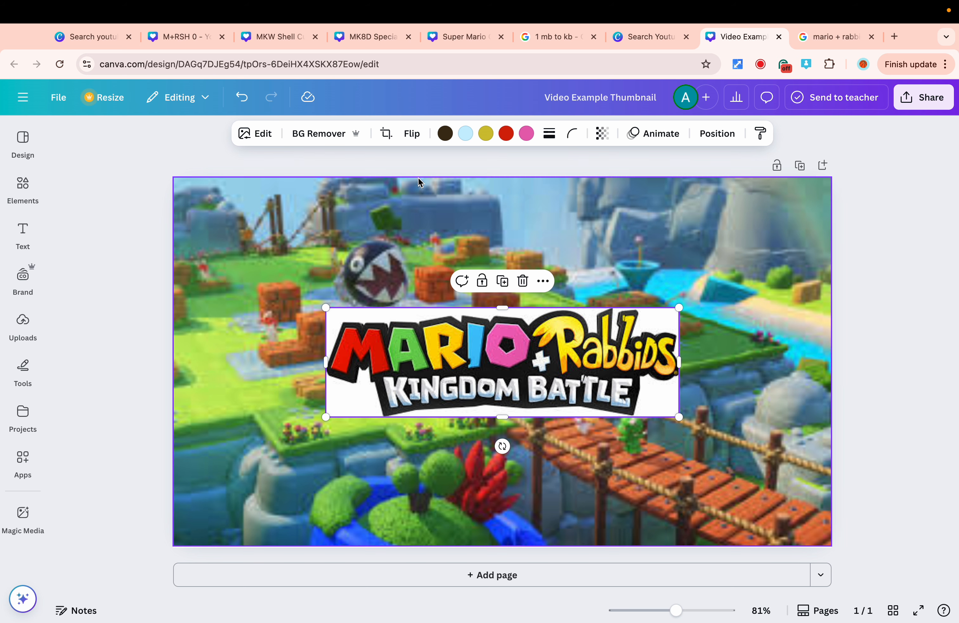
{"action": "left_click", "coordinate": [317, 134]}
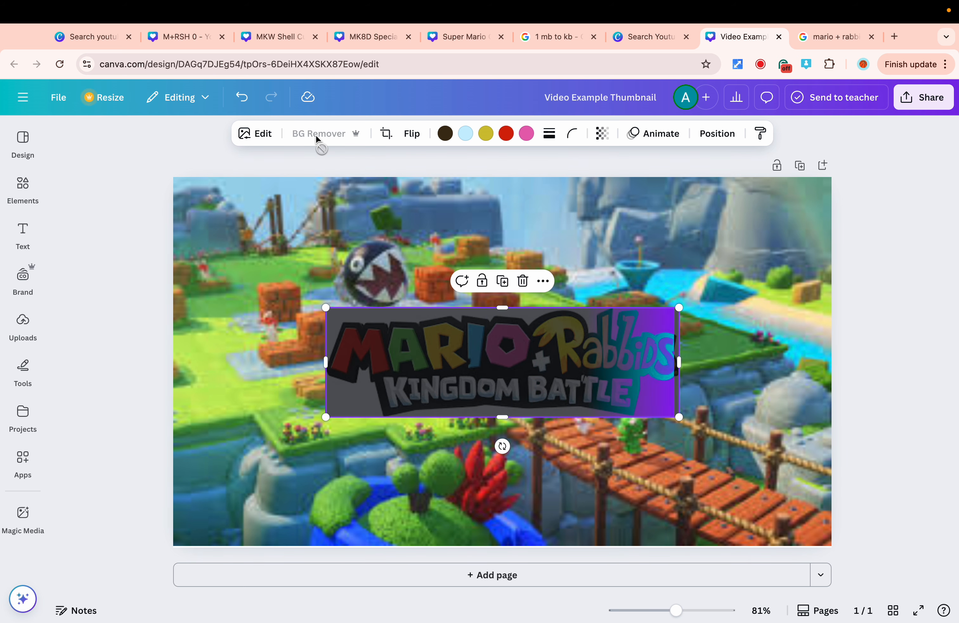
Move the logo to the canvas's top-left corner and resize it to about a third of the canvas width.
{"action": "left_click_drag", "start_coordinate": [479, 349], "coordinate": [333, 232]}
{"action": "left_click", "coordinate": [541, 303]}
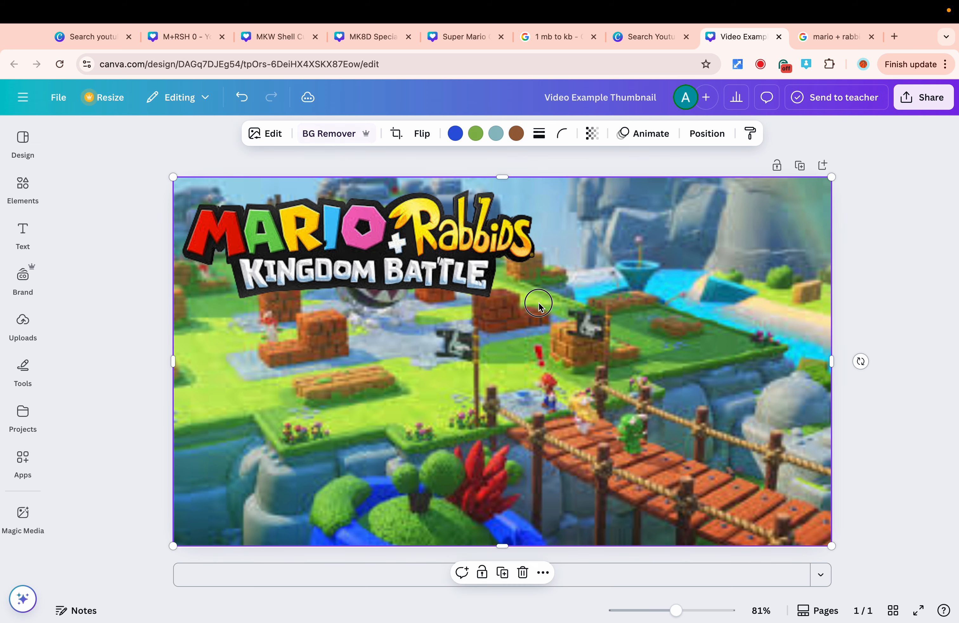
{"action": "left_click", "coordinate": [520, 289]}
{"action": "left_click_drag", "start_coordinate": [534, 299], "coordinate": [196, 198]}
{"action": "left_click", "coordinate": [285, 253]}
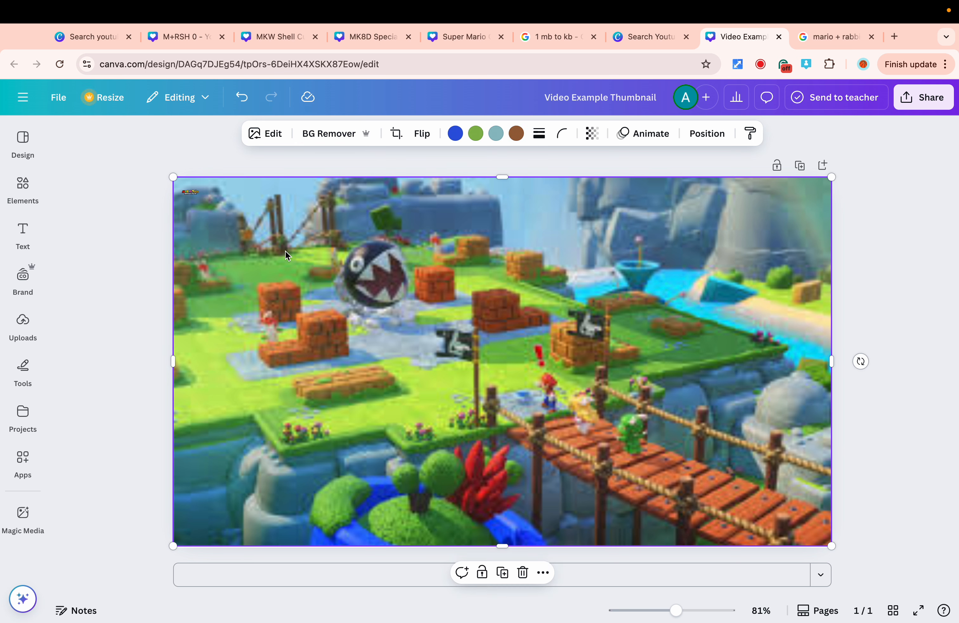
{"action": "left_click", "coordinate": [191, 197]}
{"action": "left_click_drag", "start_coordinate": [200, 189], "coordinate": [416, 281]}
{"action": "mouse_move", "coordinate": [341, 220]}
{"action": "left_mouse_down"}
{"action": "mouse_move", "coordinate": [322, 221]}
{"action": "mouse_move", "coordinate": [339, 221]}
{"action": "left_mouse_up"}
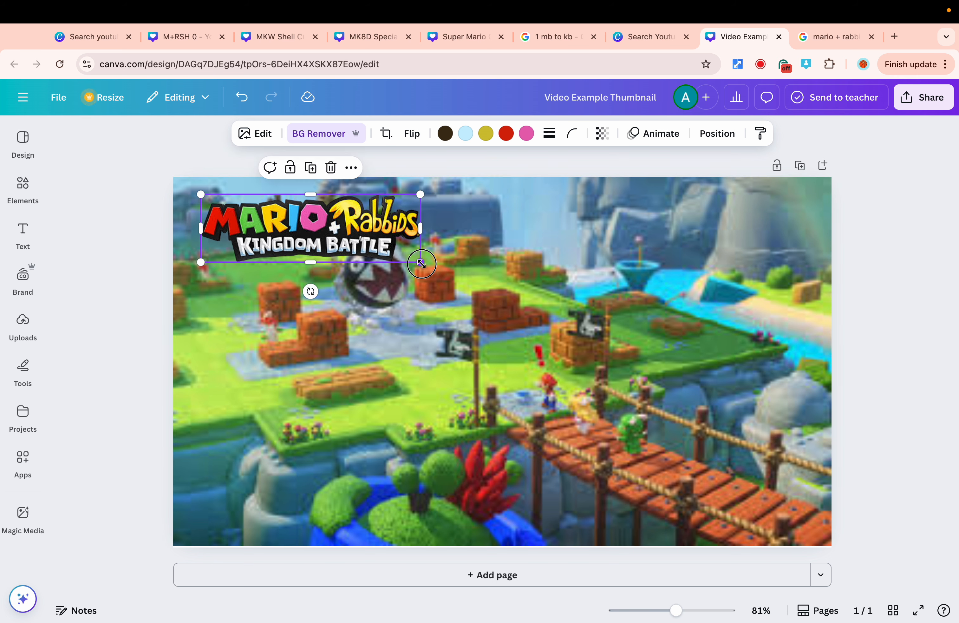
{"action": "left_click", "coordinate": [492, 286]}
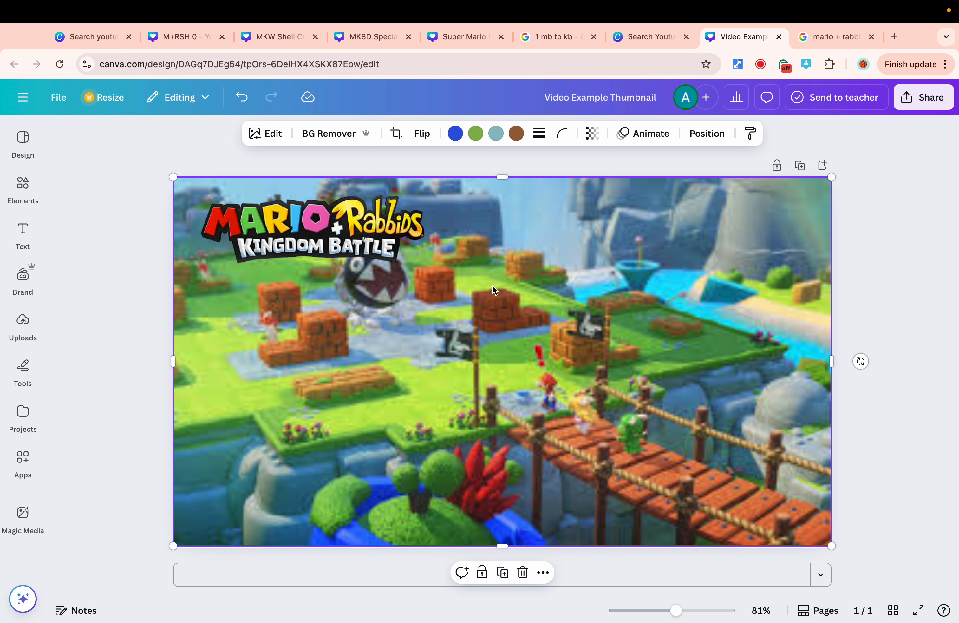
Add the recently used number 1 graphic to the design and move it to the lower-left area.
{"action": "left_click", "coordinate": [17, 188]}
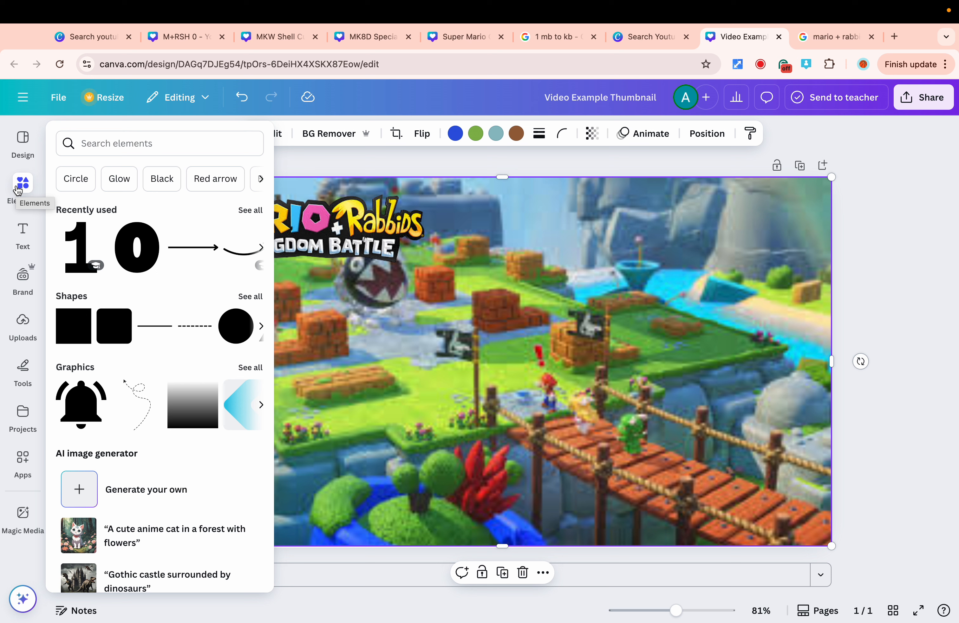
{"action": "left_click", "coordinate": [73, 241]}
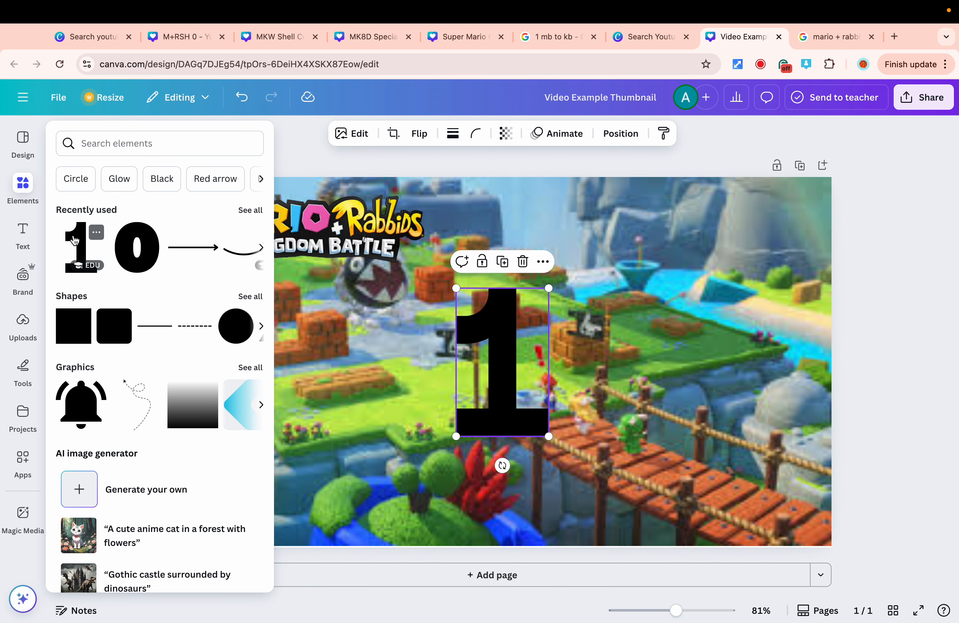
{"action": "left_click_drag", "start_coordinate": [515, 342], "coordinate": [269, 415]}
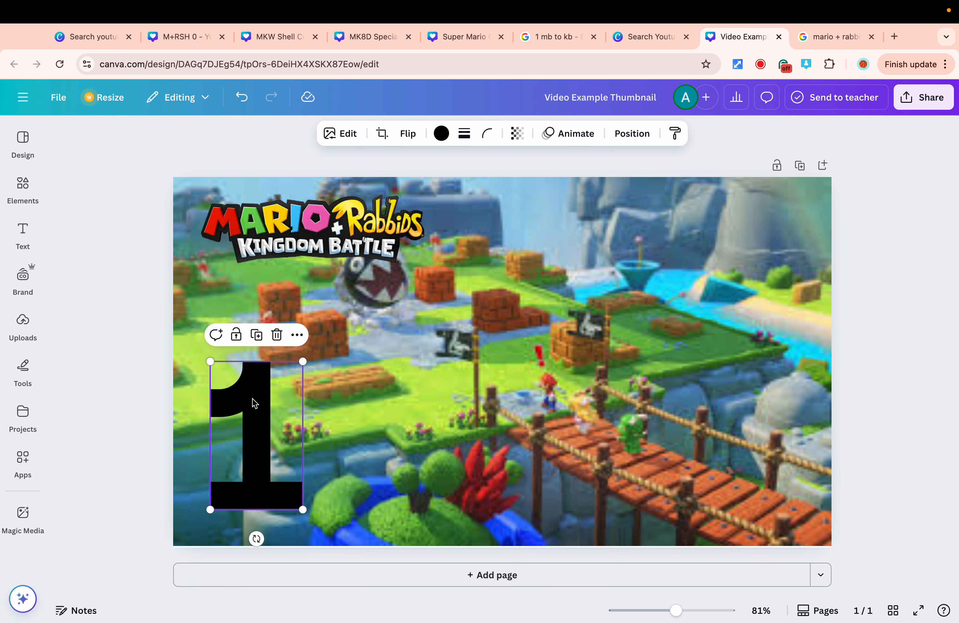
Shrink the number 1 graphic and nudge it into the lower-left corner of the canvas.
{"action": "left_click_drag", "start_coordinate": [213, 365], "coordinate": [283, 442]}
{"action": "left_click_drag", "start_coordinate": [318, 480], "coordinate": [239, 408]}
{"action": "left_click", "coordinate": [423, 423]}
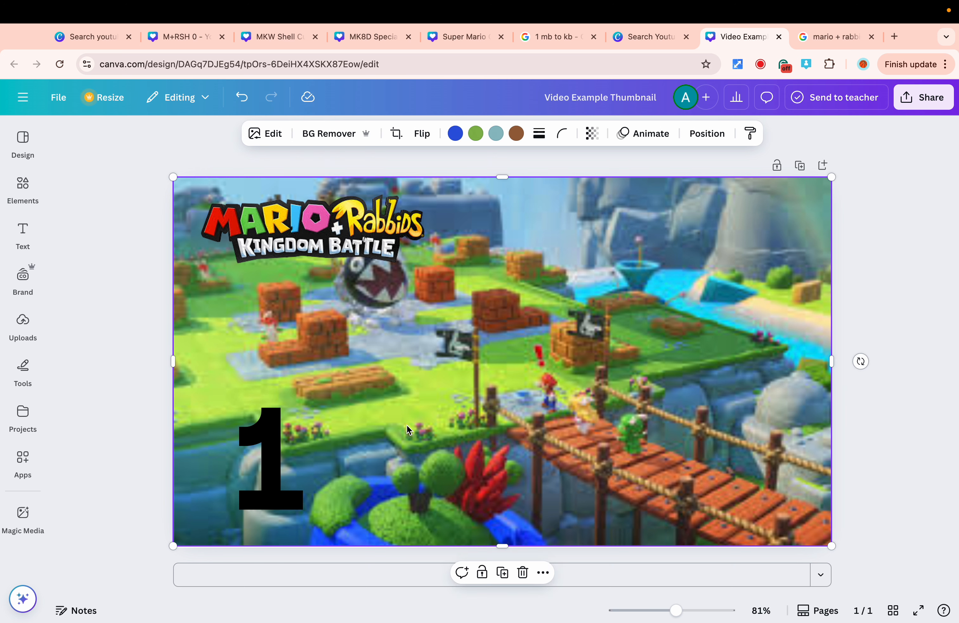
{"action": "left_click_drag", "start_coordinate": [271, 457], "coordinate": [253, 458]}
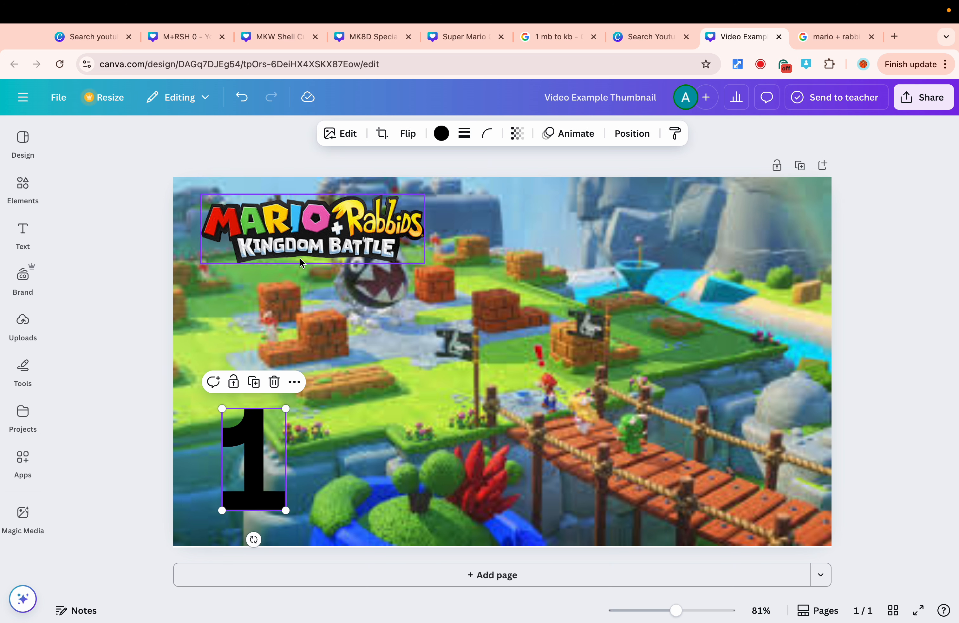
Recolor the number 1 graphic red using a photo color from the design.
{"action": "left_click", "coordinate": [441, 133]}
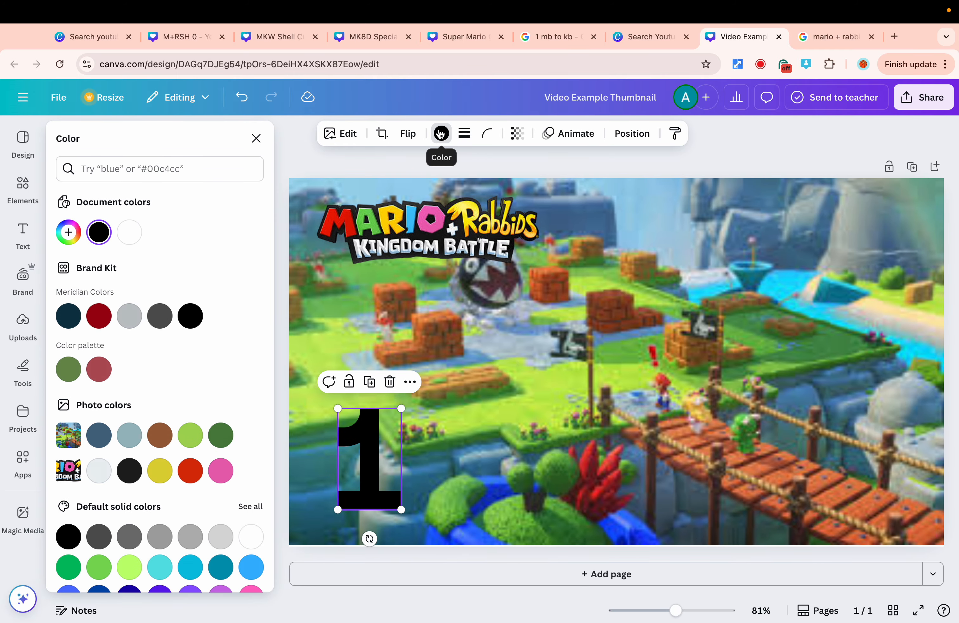
{"action": "left_click", "coordinate": [189, 472]}
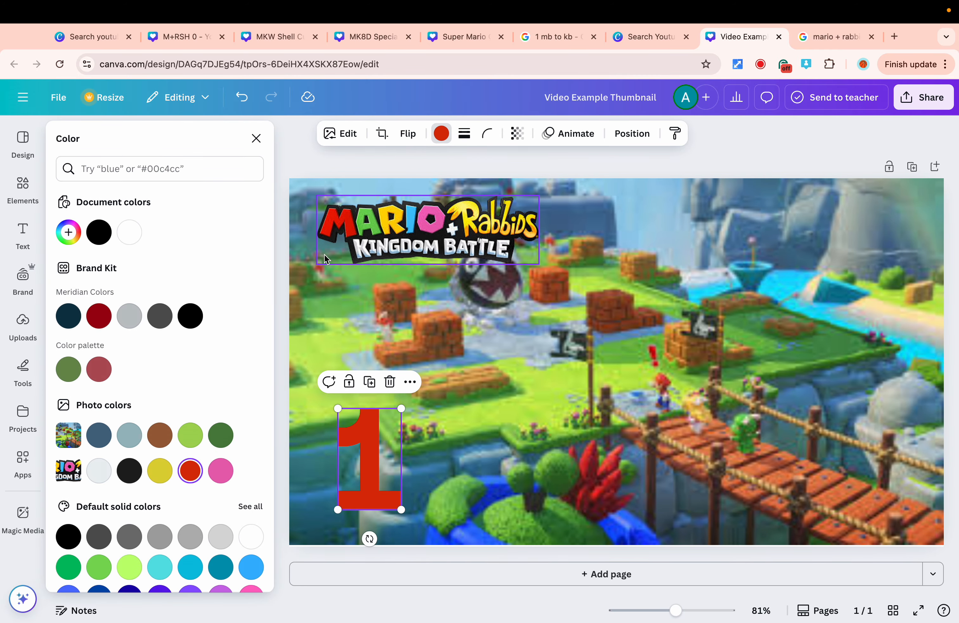
{"action": "left_click", "coordinate": [453, 451]}
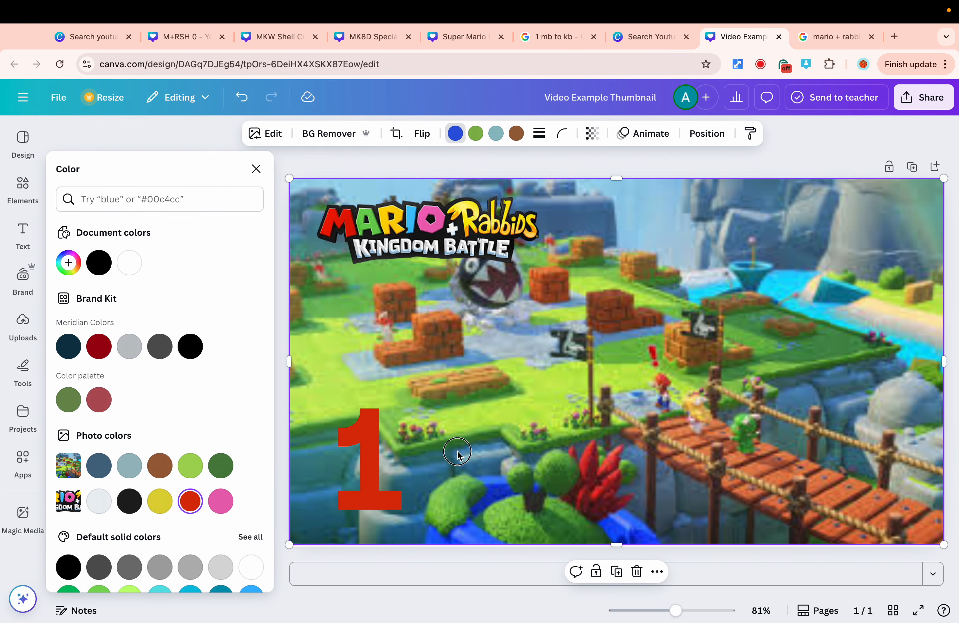
{"action": "left_click", "coordinate": [376, 424]}
{"action": "left_click", "coordinate": [483, 443]}
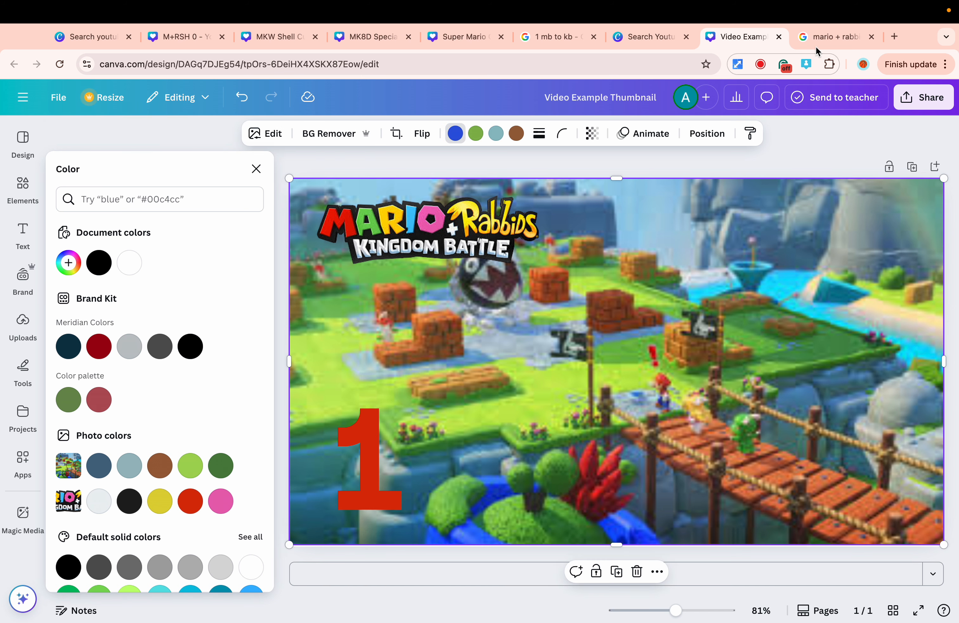
Search Google Images for "mario + rabbids kingdom battle luigi" in the other browser tab.
{"action": "left_click", "coordinate": [835, 36]}
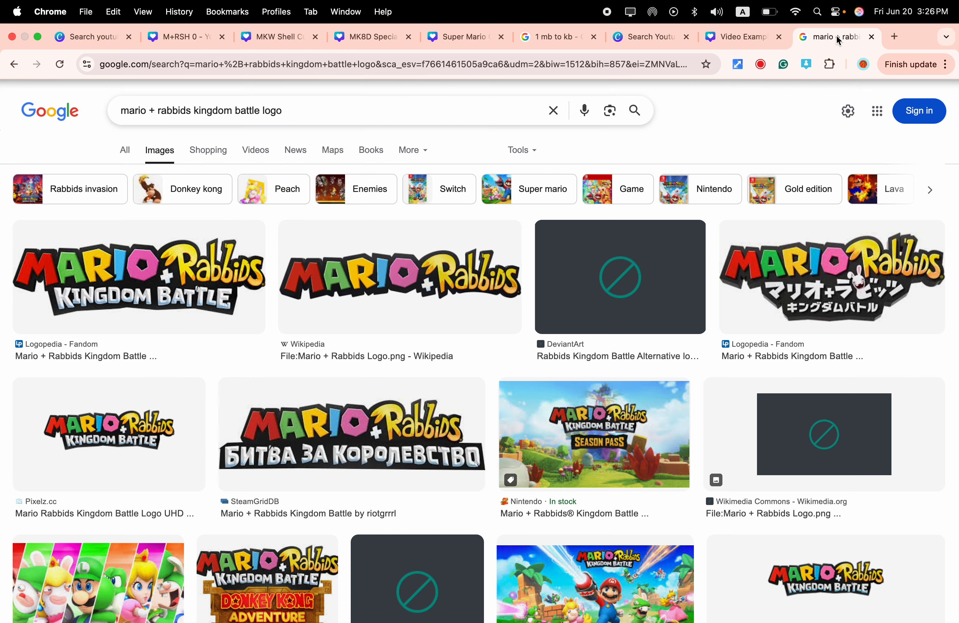
{"action": "left_click", "coordinate": [360, 115]}
{"action": "key", "text": "BackSpace"}
{"action": "key", "text": "BackSpace"}
{"action": "key", "text": "BackSpace"}
{"action": "key", "text": "BackSpace"}
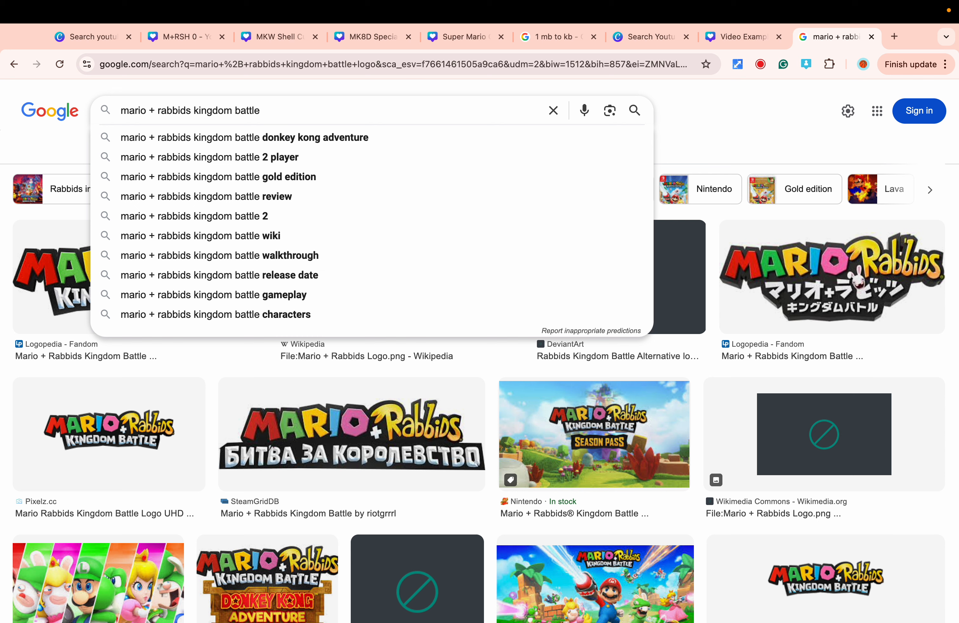
{"action": "type", "text": "luigi"}
{"action": "key", "text": "Return"}
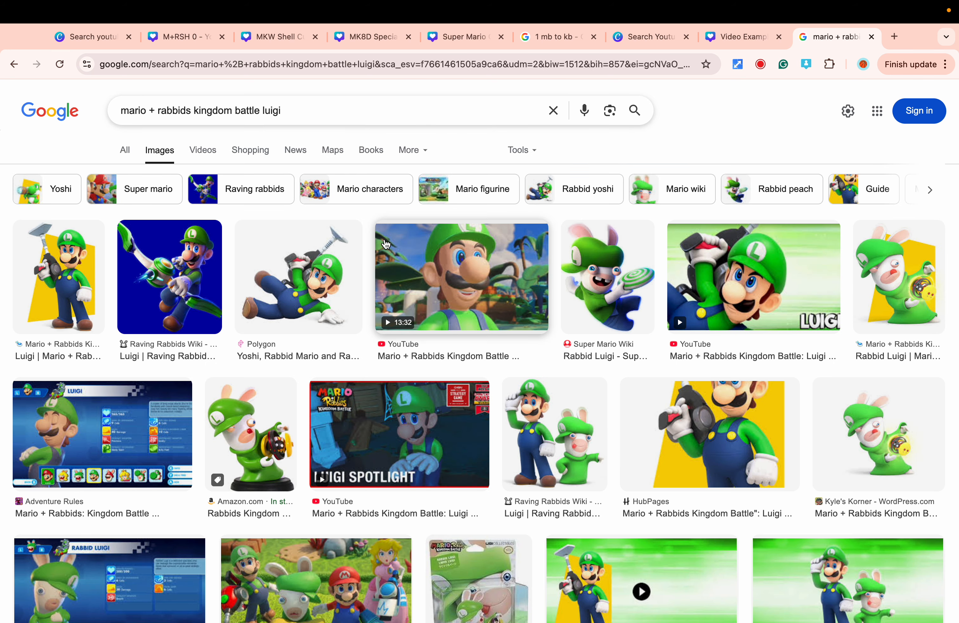
Copy the flying Luigi image from the results and paste it into the Canva design.
{"action": "right_click", "coordinate": [299, 288]}
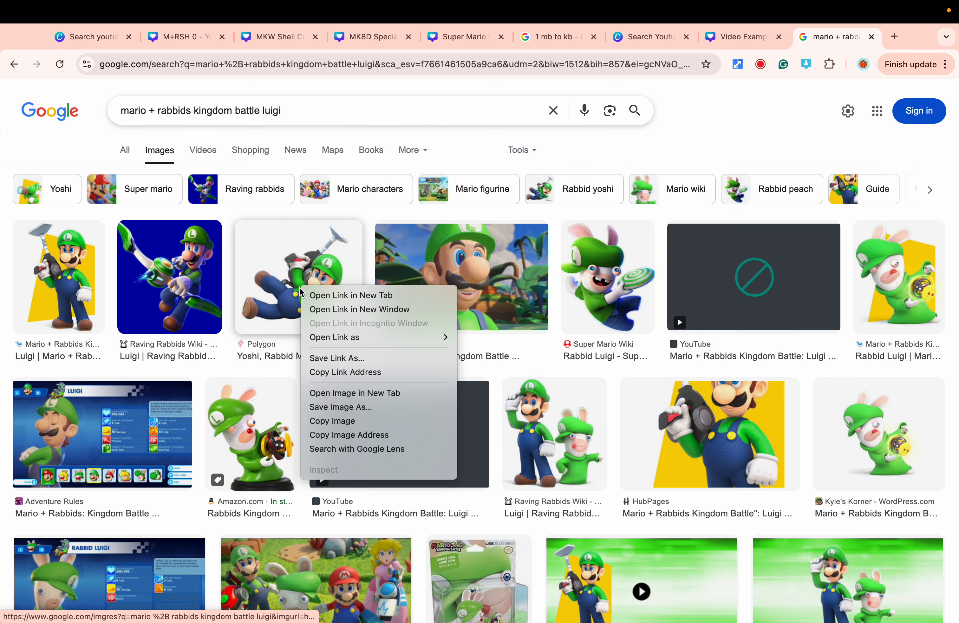
{"action": "left_click", "coordinate": [333, 421]}
{"action": "left_click", "coordinate": [731, 37]}
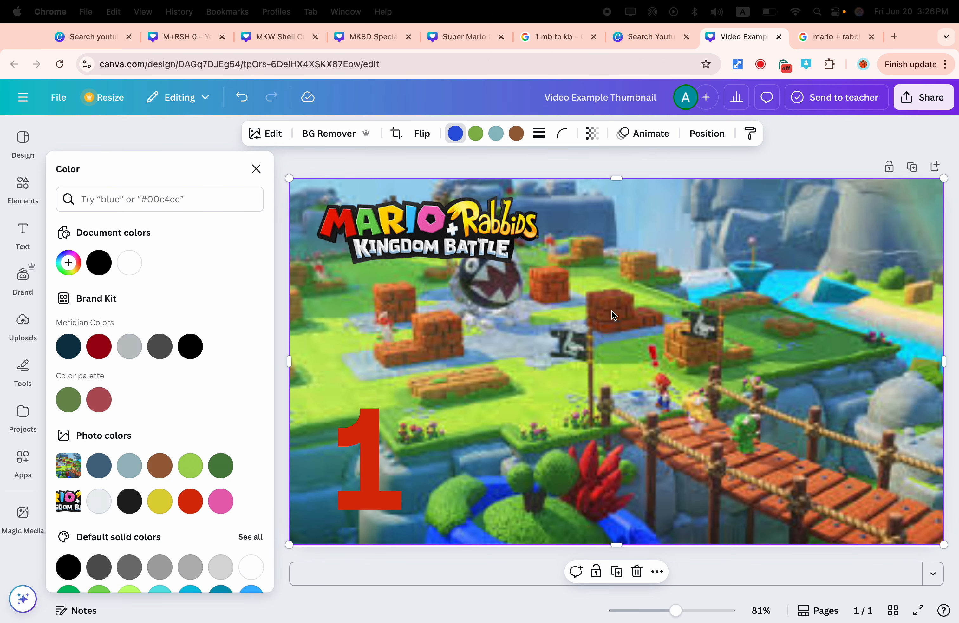
{"action": "key", "text": "super+v"}
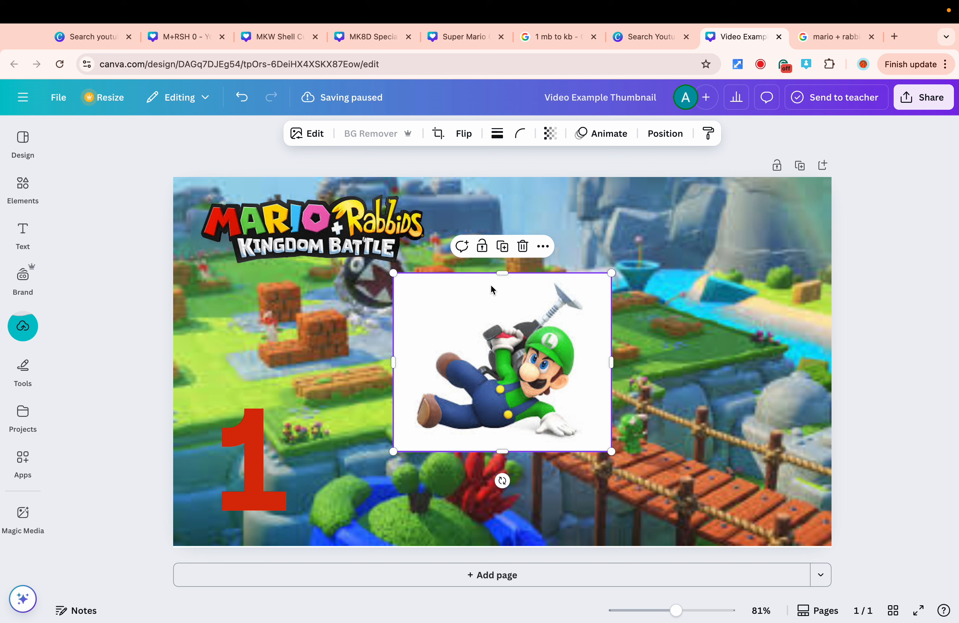
Remove the Luigi image's background with BG Remover, then enlarge it and place it in the lower-right corner.
{"action": "left_click", "coordinate": [23, 323]}
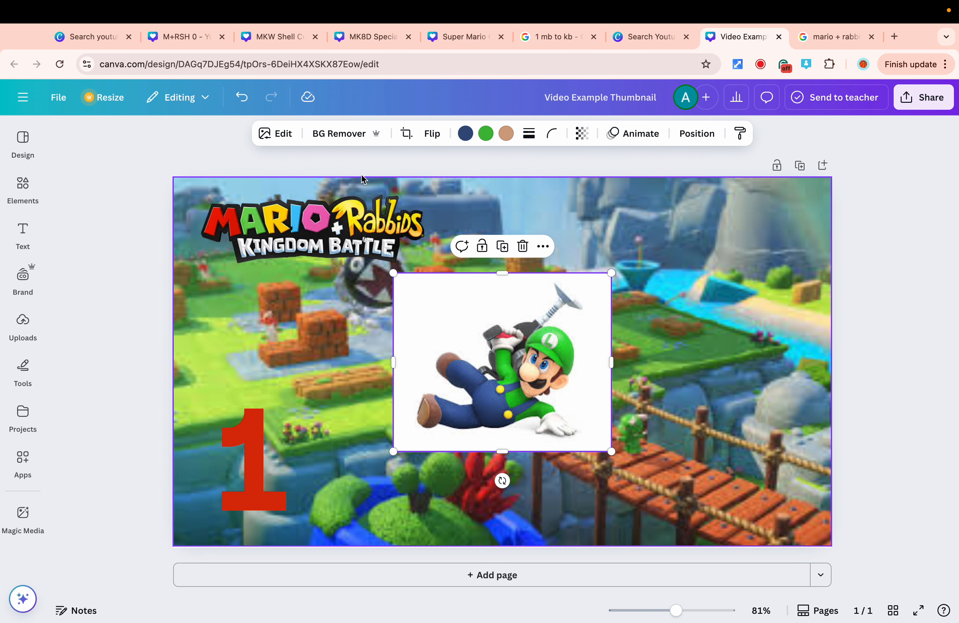
{"action": "left_click", "coordinate": [358, 133]}
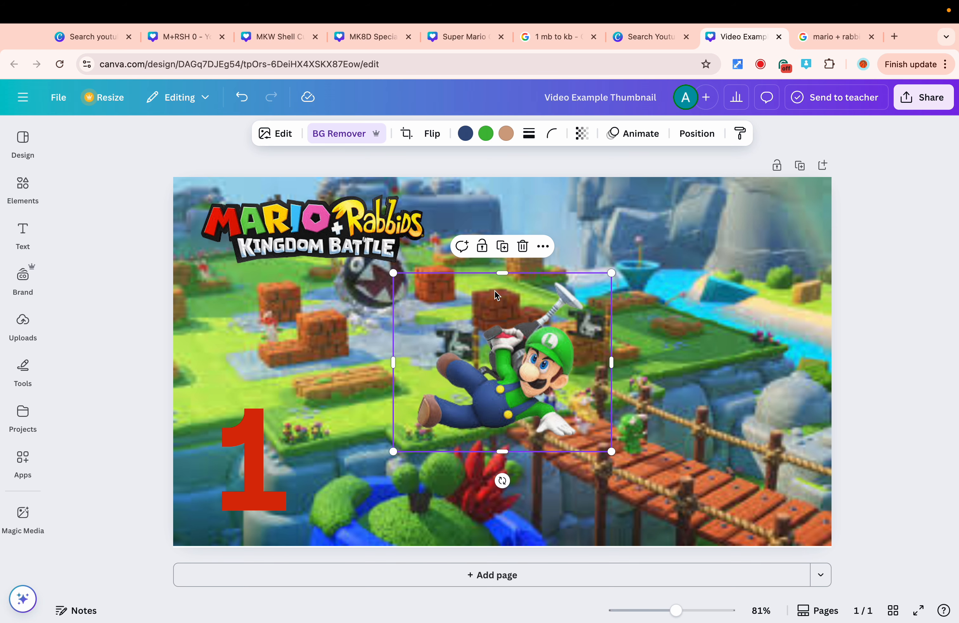
{"action": "left_click_drag", "start_coordinate": [533, 392], "coordinate": [738, 477]}
{"action": "left_click_drag", "start_coordinate": [594, 354], "coordinate": [515, 314]}
{"action": "left_click", "coordinate": [436, 395]}
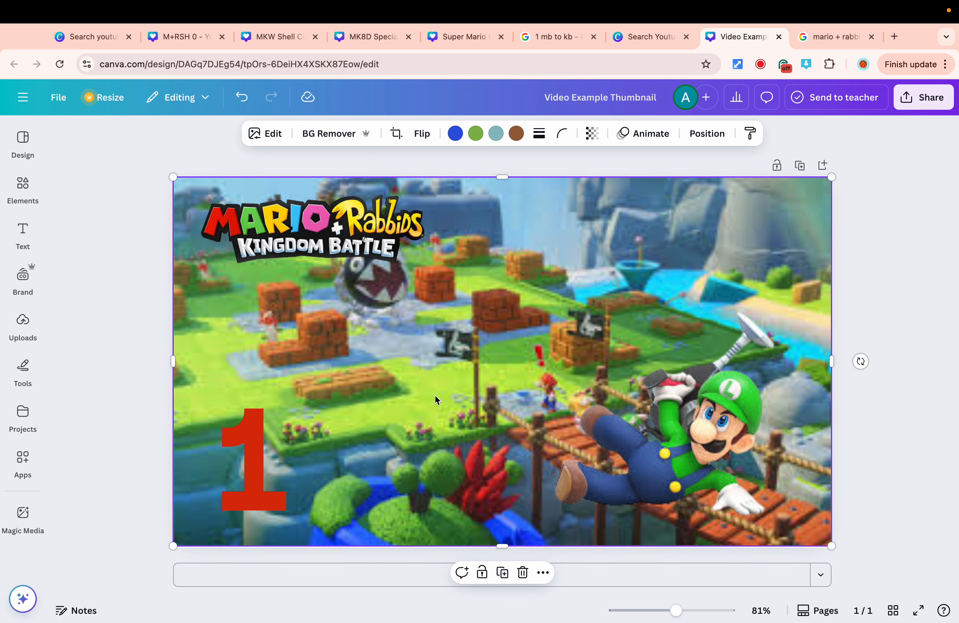
Enlarge the number 1 graphic slightly within the lower-left corner.
{"action": "left_click", "coordinate": [259, 445]}
{"action": "left_click_drag", "start_coordinate": [287, 408], "coordinate": [313, 390]}
{"action": "left_click", "coordinate": [426, 420]}
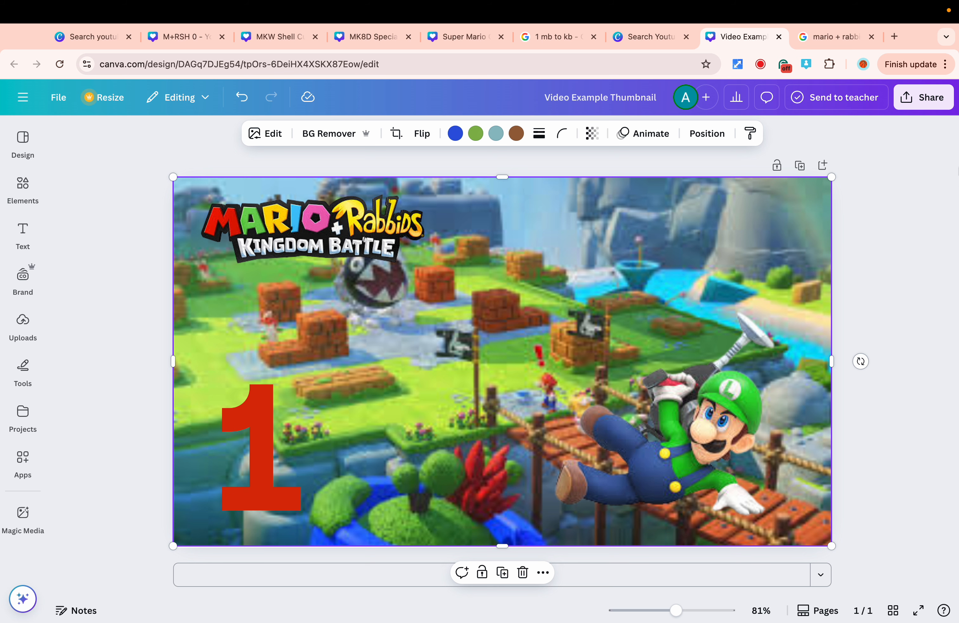
Open the design's download options and review them with PNG as the file type.
{"action": "left_click", "coordinate": [924, 106]}
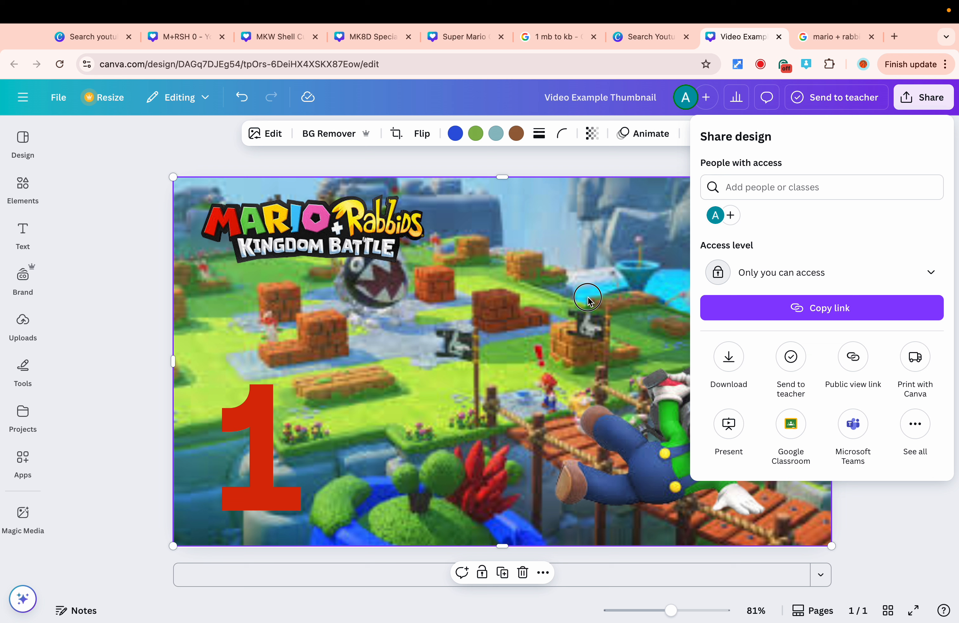
{"action": "left_click", "coordinate": [925, 104]}
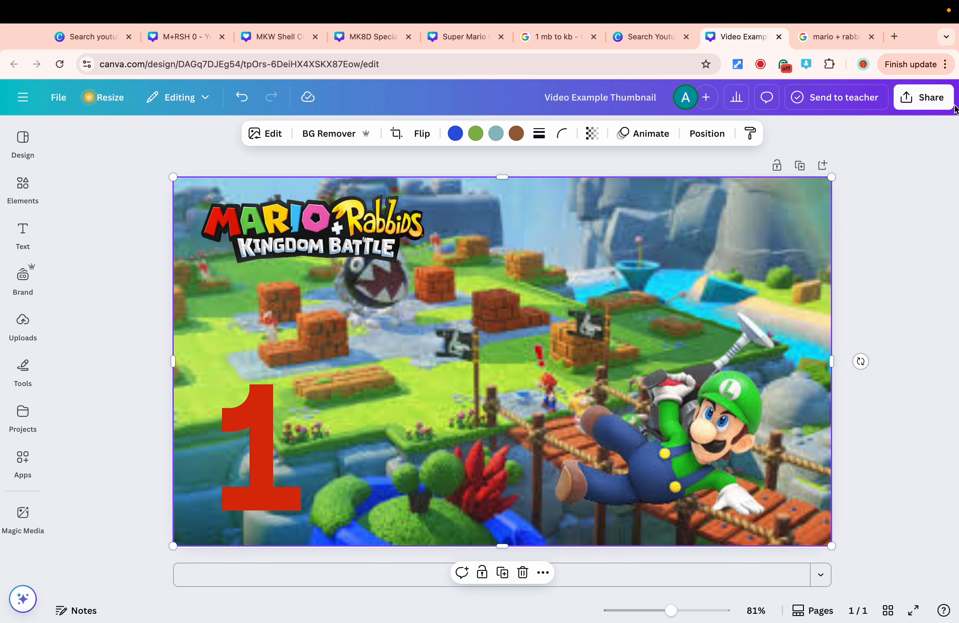
{"action": "left_click", "coordinate": [925, 101]}
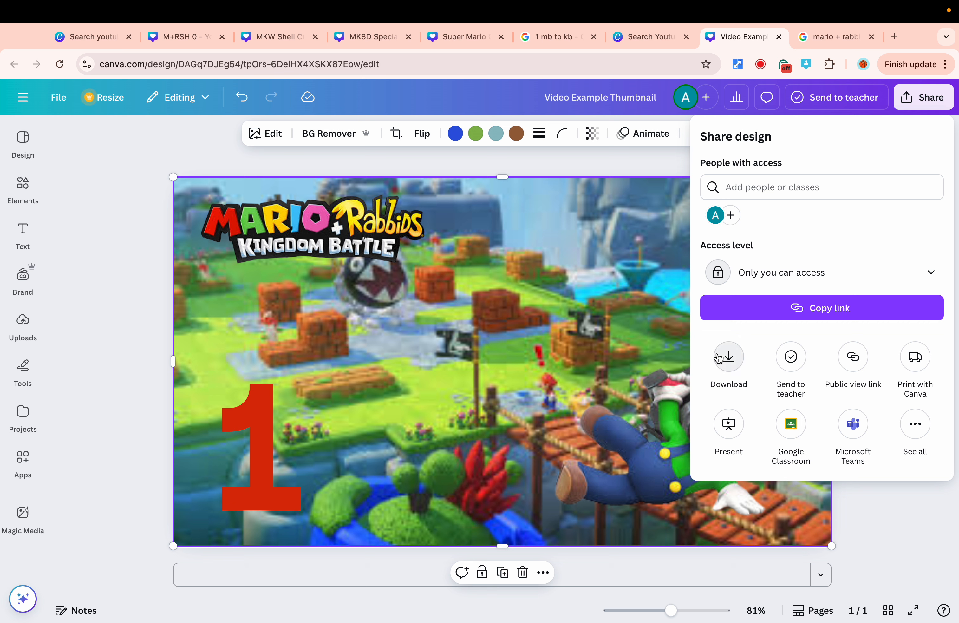
{"action": "left_click", "coordinate": [729, 366]}
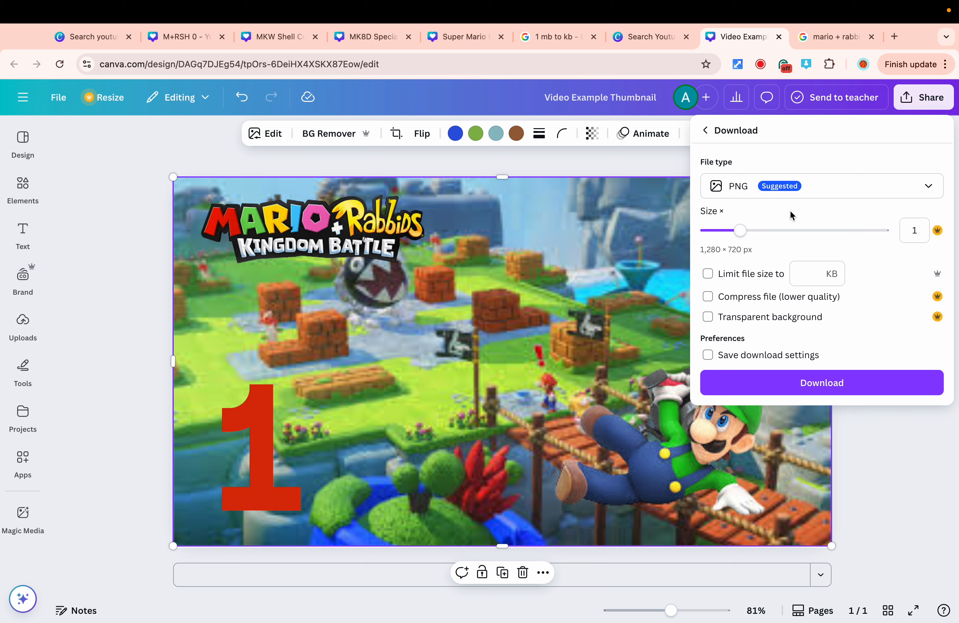
{"action": "left_click", "coordinate": [753, 193]}
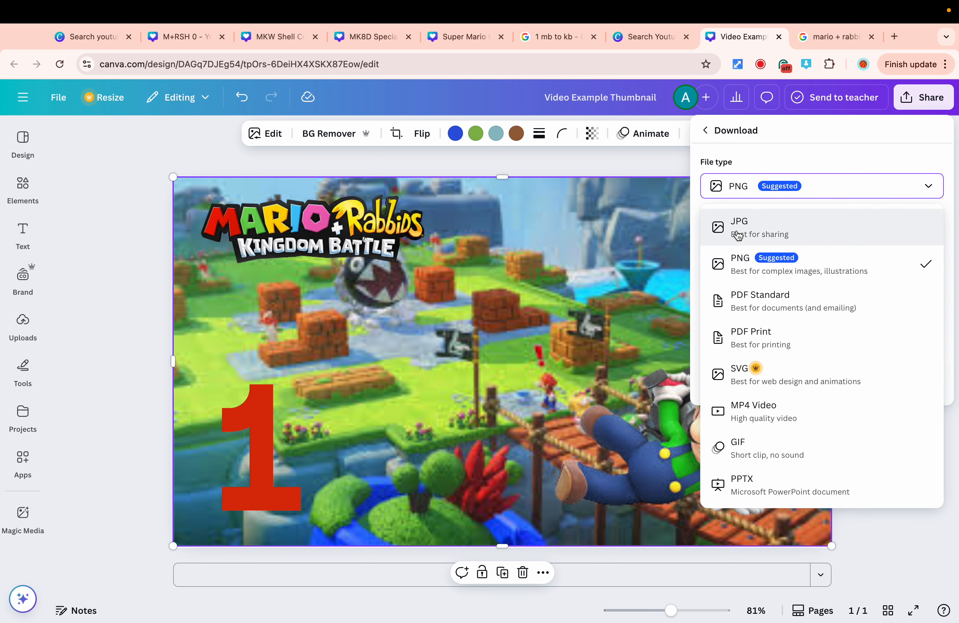
{"action": "left_click", "coordinate": [761, 259]}
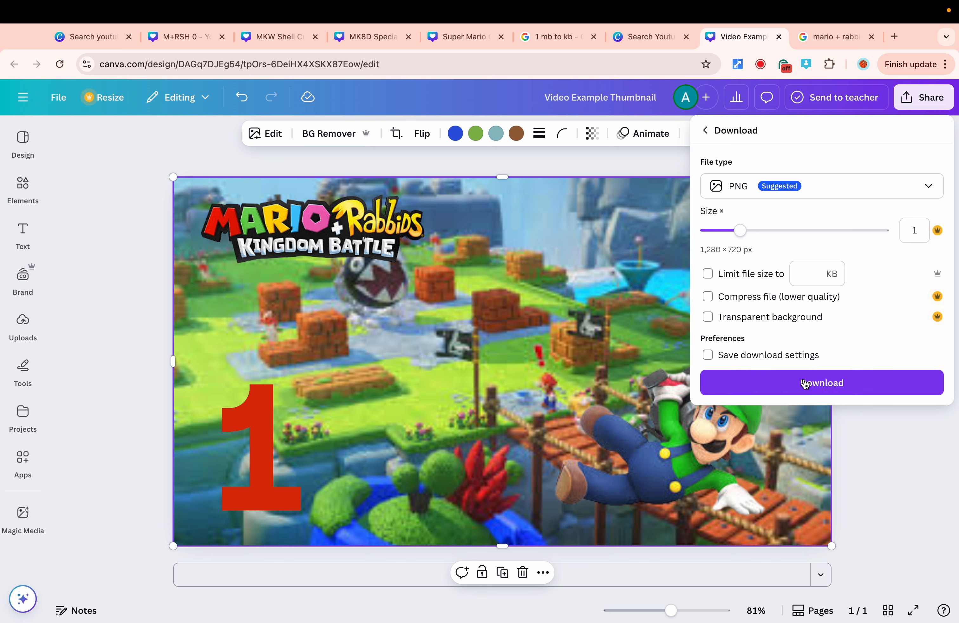
{"action": "mouse_move", "coordinate": [739, 230]}
{"action": "left_mouse_down"}
{"action": "mouse_move", "coordinate": [910, 243]}
{"action": "mouse_move", "coordinate": [739, 236]}
{"action": "left_mouse_up"}
{"action": "left_click", "coordinate": [773, 273]}
{"action": "left_click", "coordinate": [913, 447]}
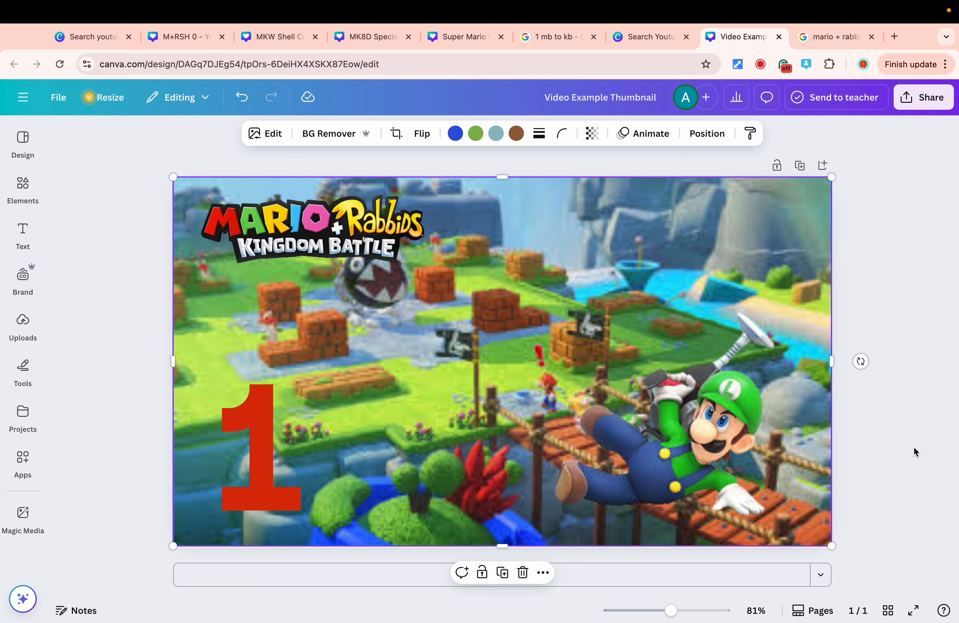